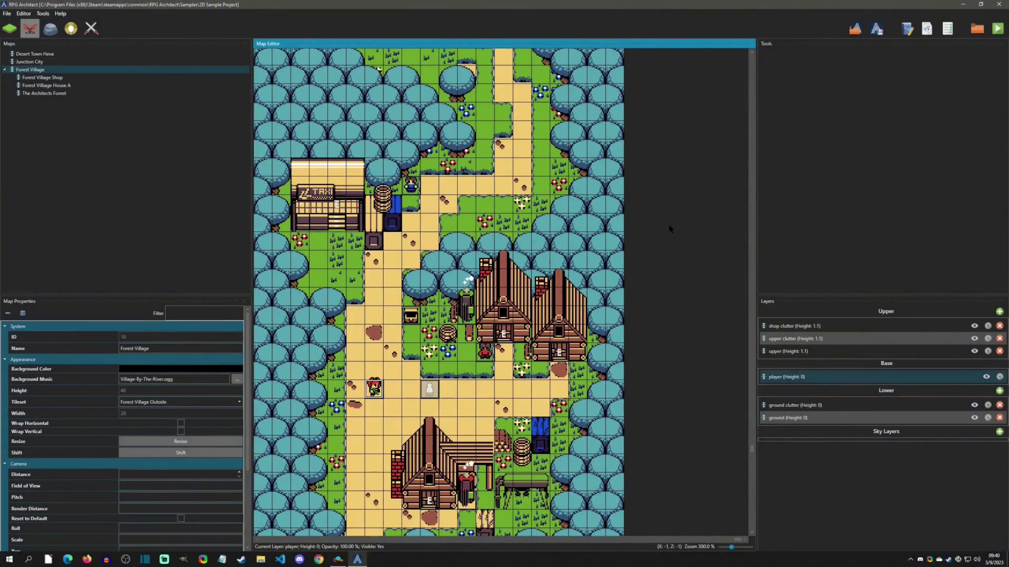
- Open the database's empty animation slot 003 and resize its key frames to 15
{"action": "key", "text": "F9"}
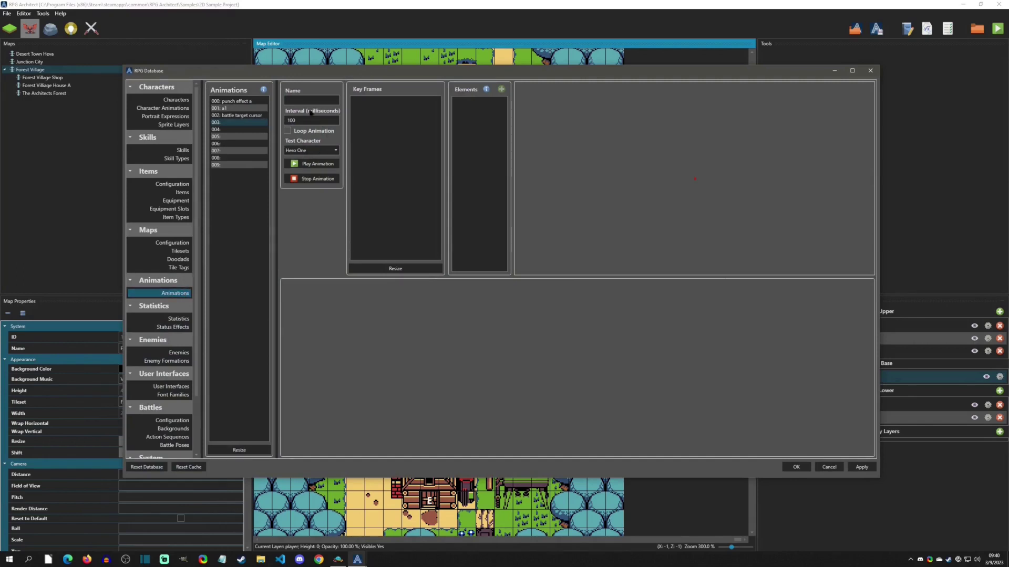
{"action": "left_click", "coordinate": [234, 124]}
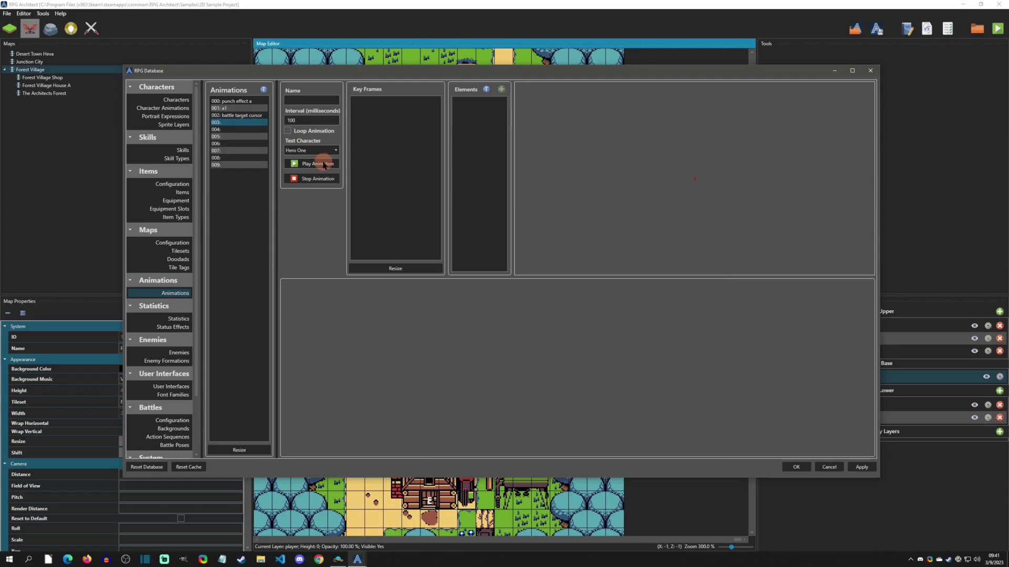
{"action": "left_click", "coordinate": [395, 269]}
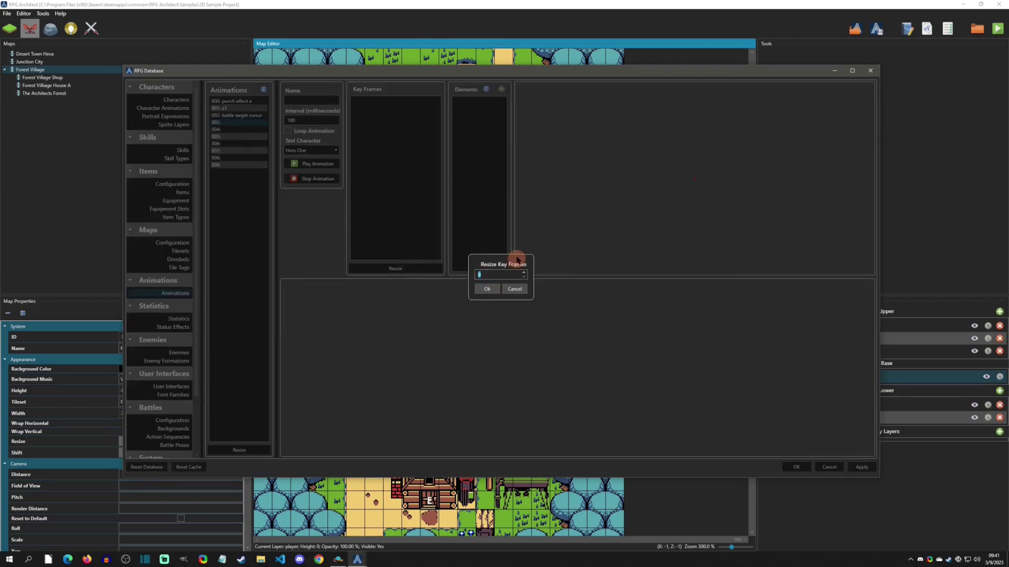
{"action": "type", "text": "15"}
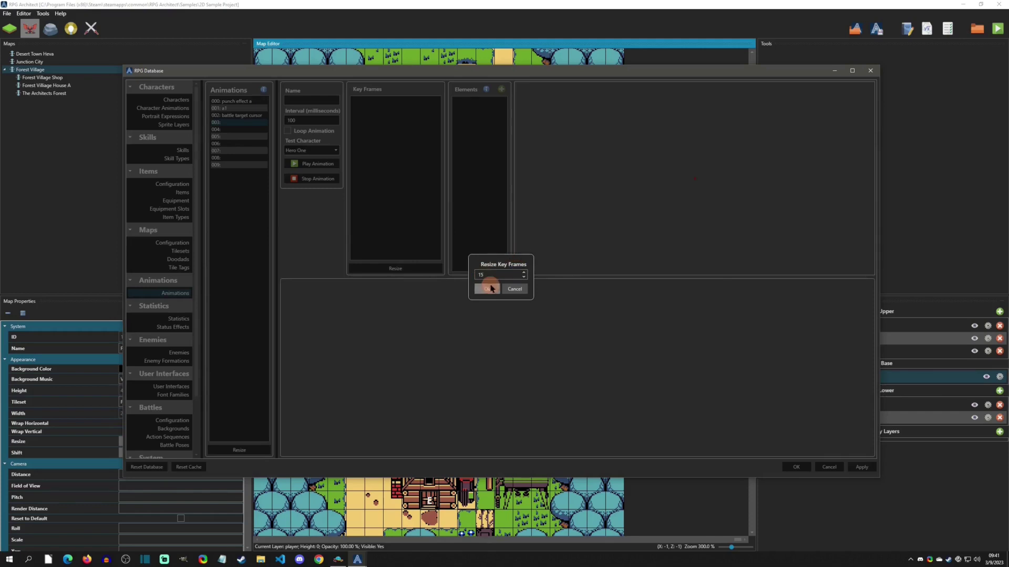
{"action": "left_click", "coordinate": [487, 289]}
{"action": "left_click", "coordinate": [400, 133]}
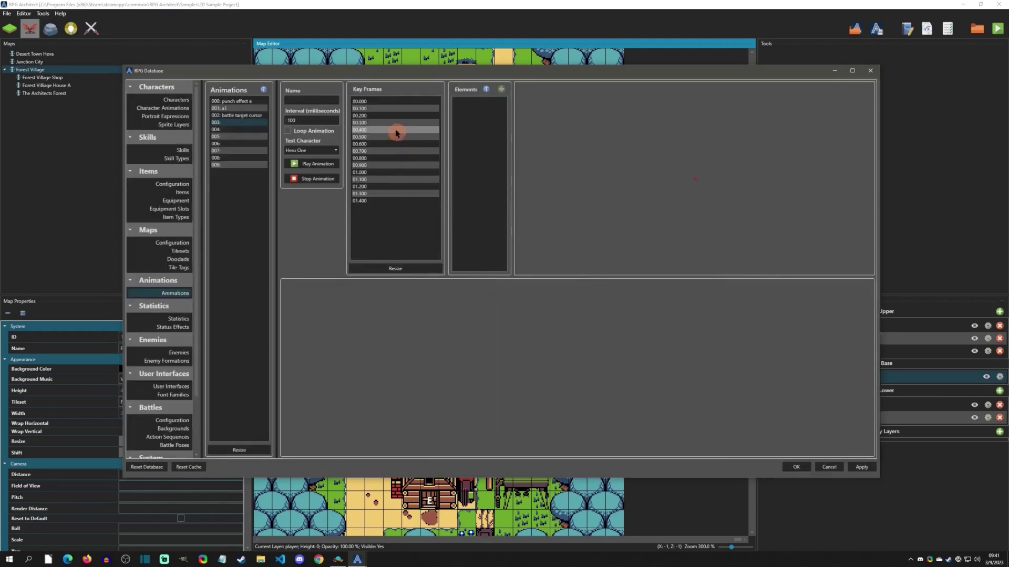
- Name the animation particle1 and add a Particle Emitter element to the 00.000 key frame
{"action": "left_click", "coordinate": [316, 99]}
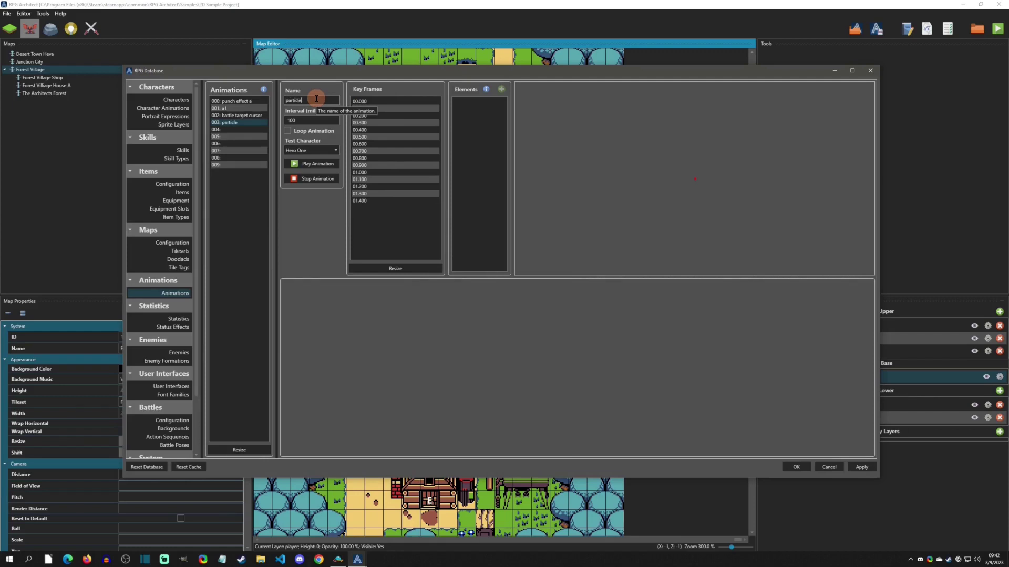
{"action": "left_click", "coordinate": [383, 101]}
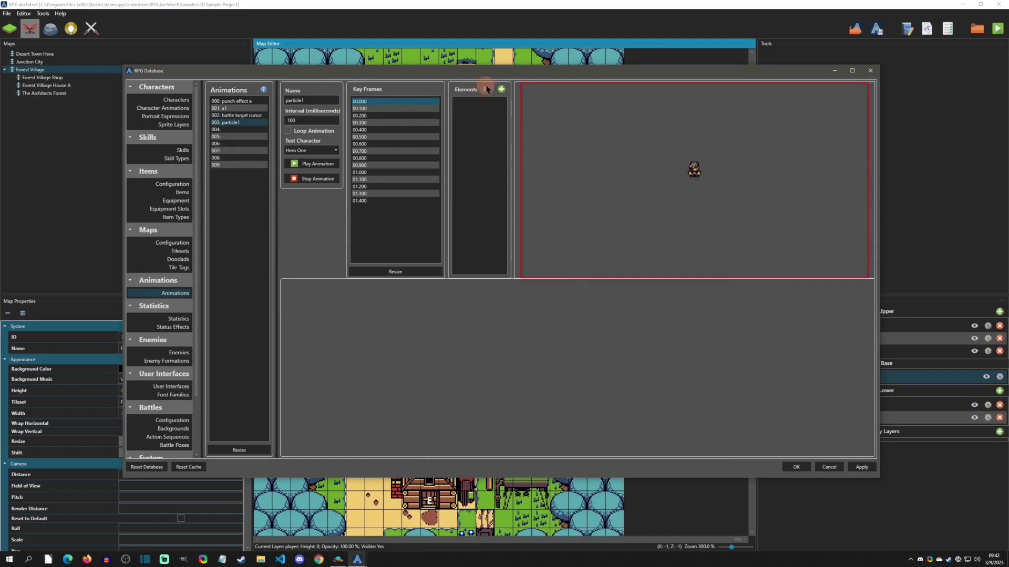
{"action": "left_click", "coordinate": [501, 89]}
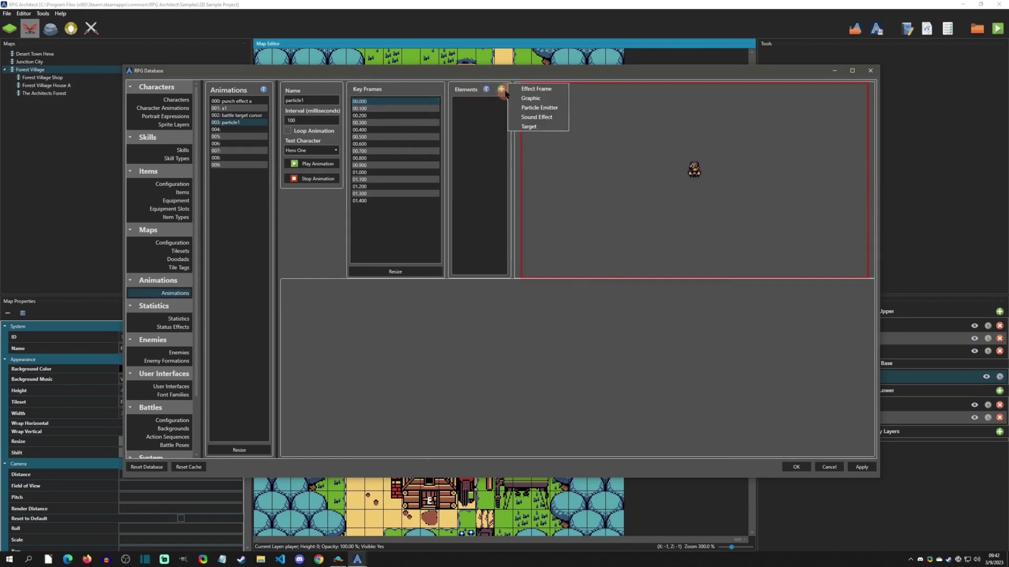
{"action": "left_click", "coordinate": [537, 109]}
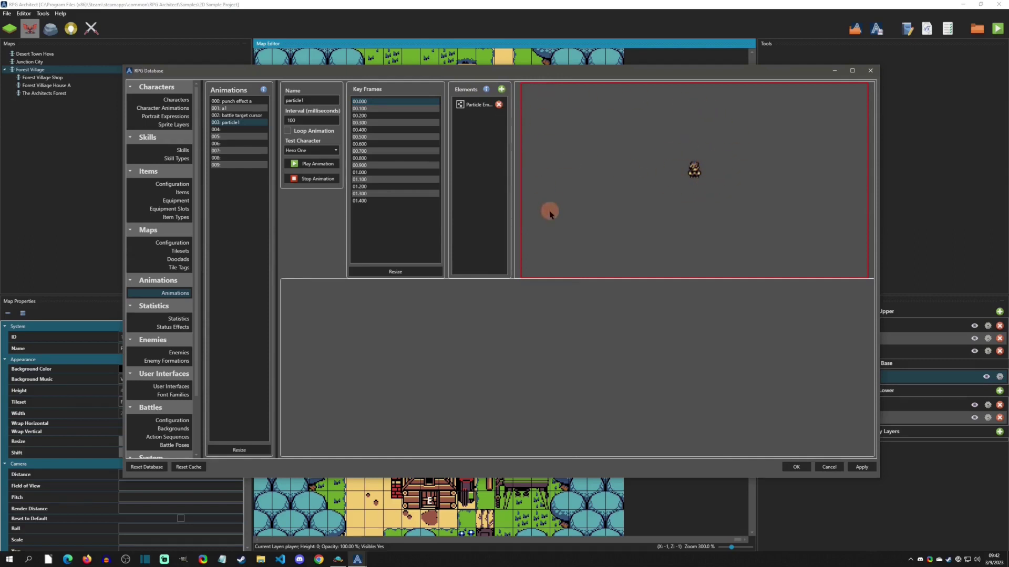
- Choose Hero One as the test character and open the particle emitter's properties
{"action": "left_click", "coordinate": [288, 148]}
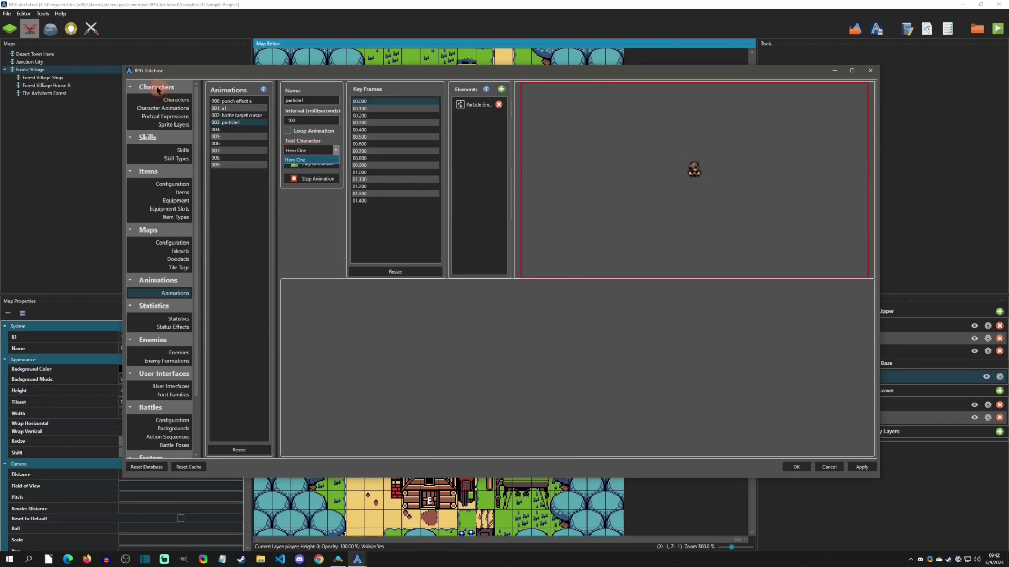
{"action": "left_click", "coordinate": [298, 160]}
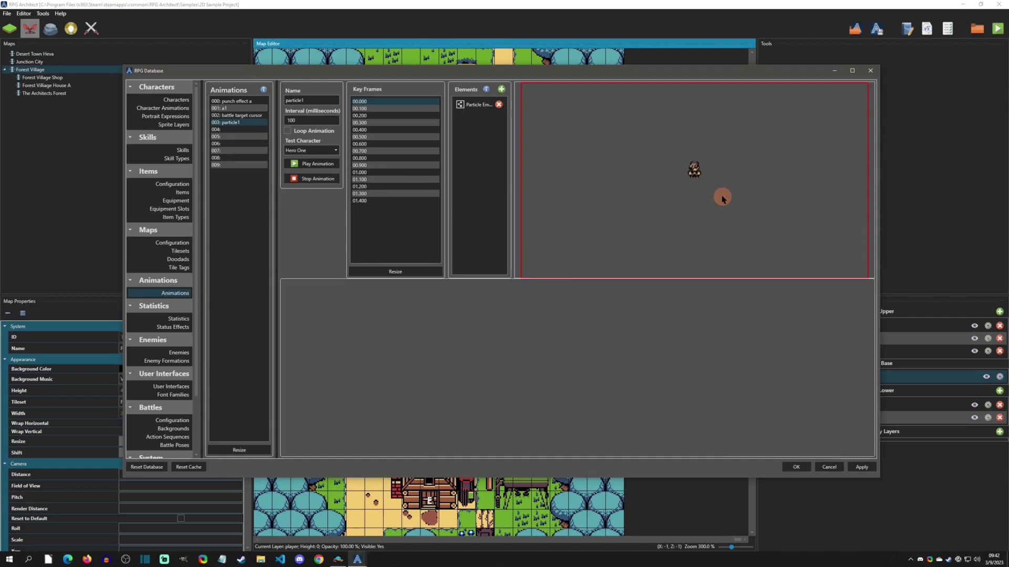
{"action": "left_click", "coordinate": [477, 107]}
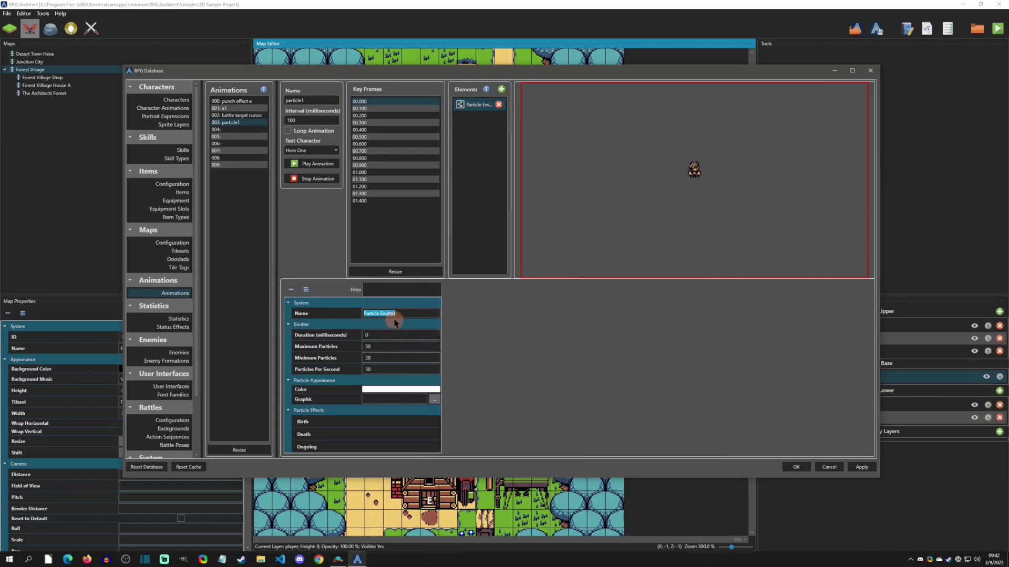
- Add a second Particle Emitter to the 00.000 key frame, view its properties and delete it again
{"action": "left_click", "coordinate": [501, 90]}
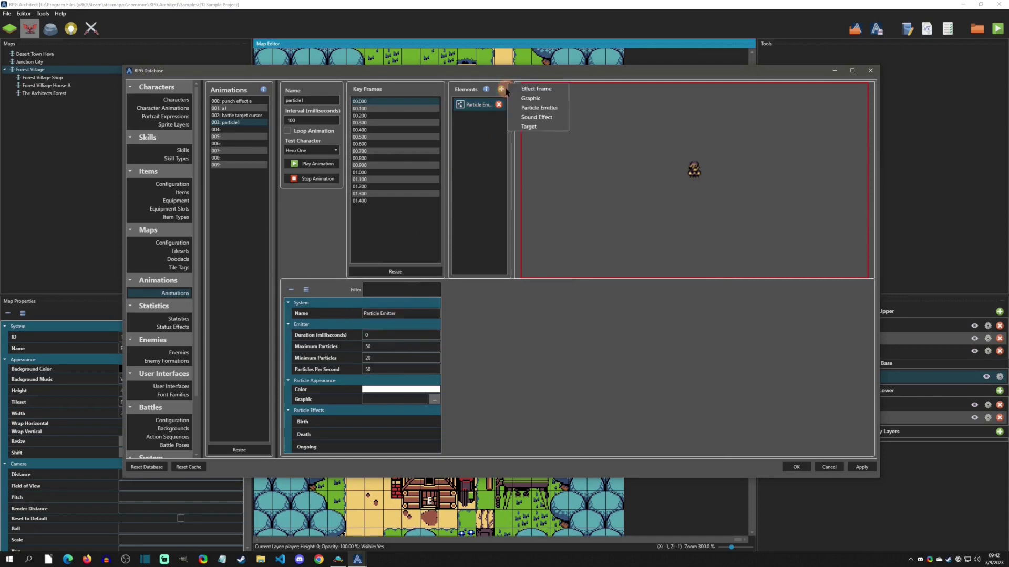
{"action": "left_click", "coordinate": [536, 108]}
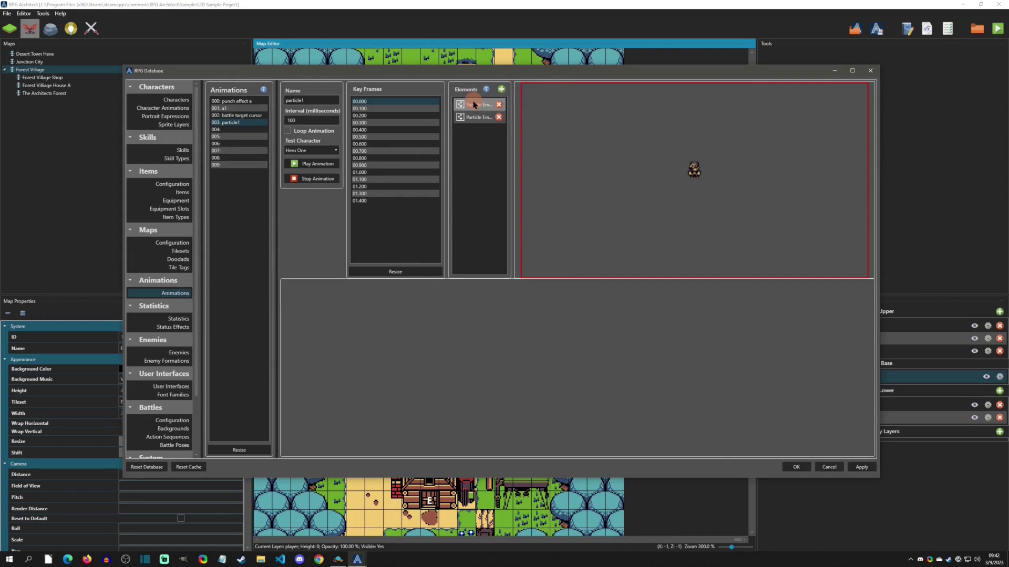
{"action": "left_click", "coordinate": [477, 118]}
{"action": "left_click", "coordinate": [477, 118]}
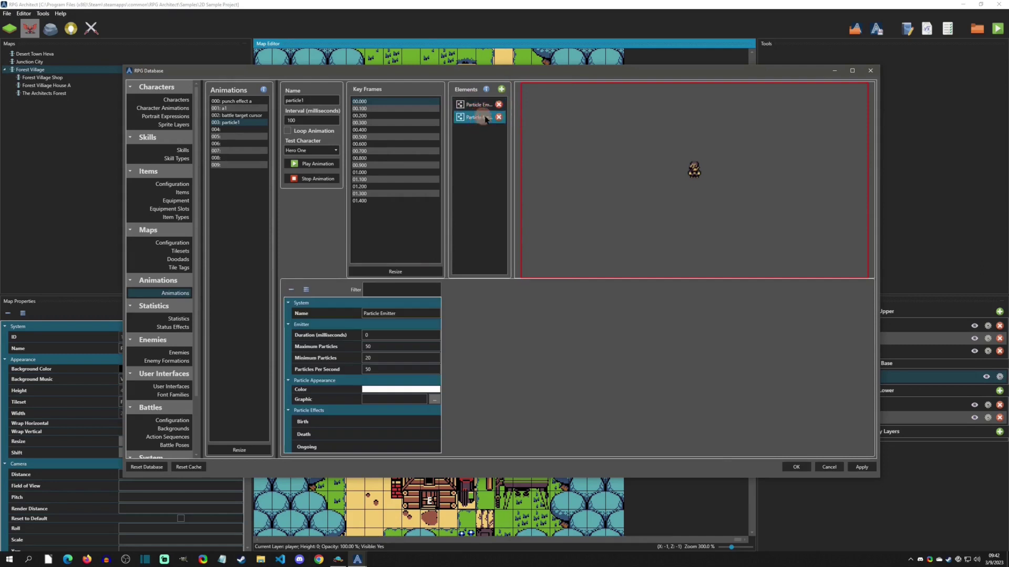
{"action": "left_click", "coordinate": [498, 117]}
- Select heroMale001-Portrait.png from the Portraits Character folder as the remaining particle emitter's graphic
{"action": "left_click", "coordinate": [476, 105]}
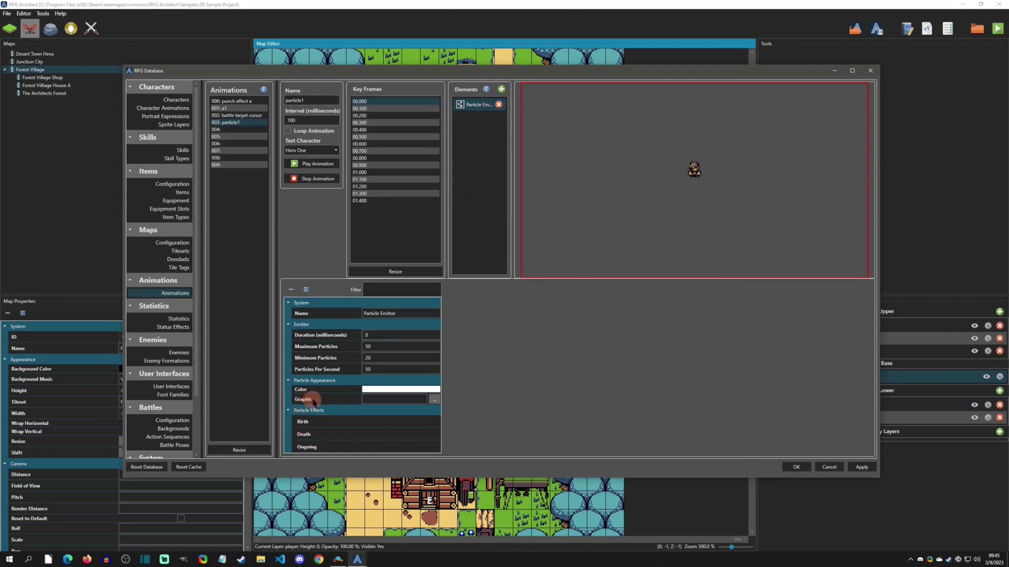
{"action": "left_click", "coordinate": [434, 400]}
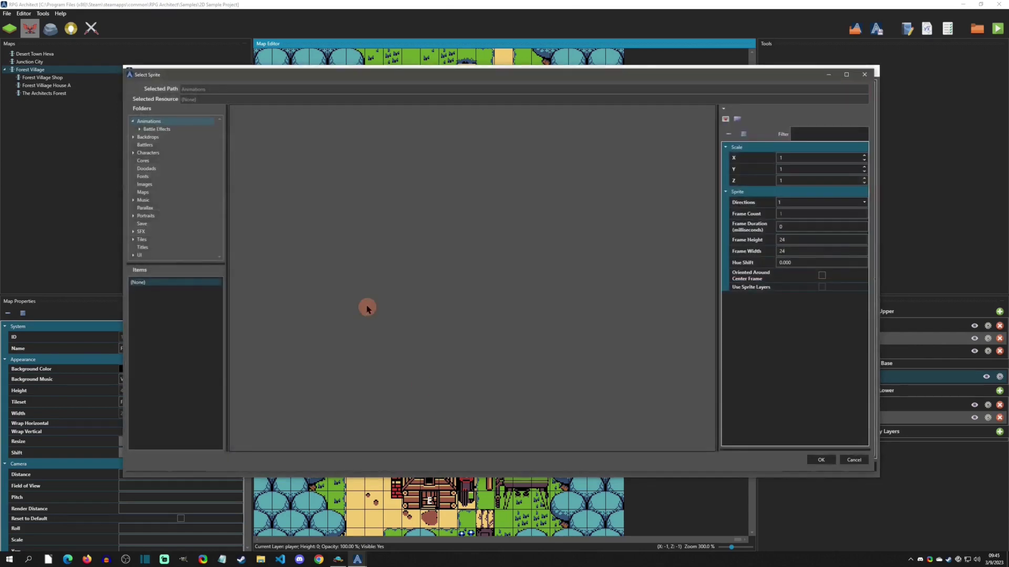
{"action": "double_click", "coordinate": [145, 216]}
{"action": "left_click", "coordinate": [203, 223]}
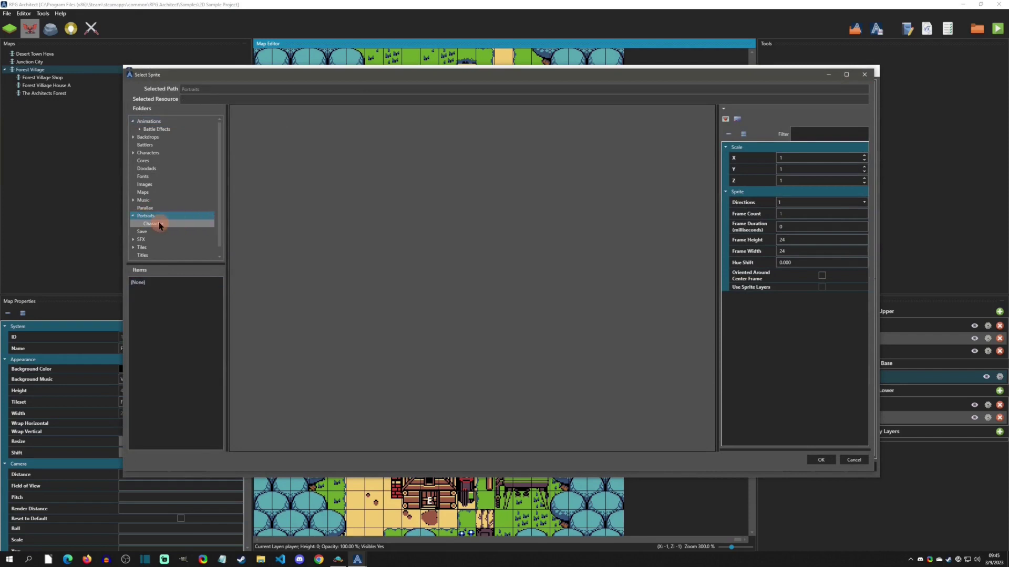
{"action": "left_click", "coordinate": [195, 288]}
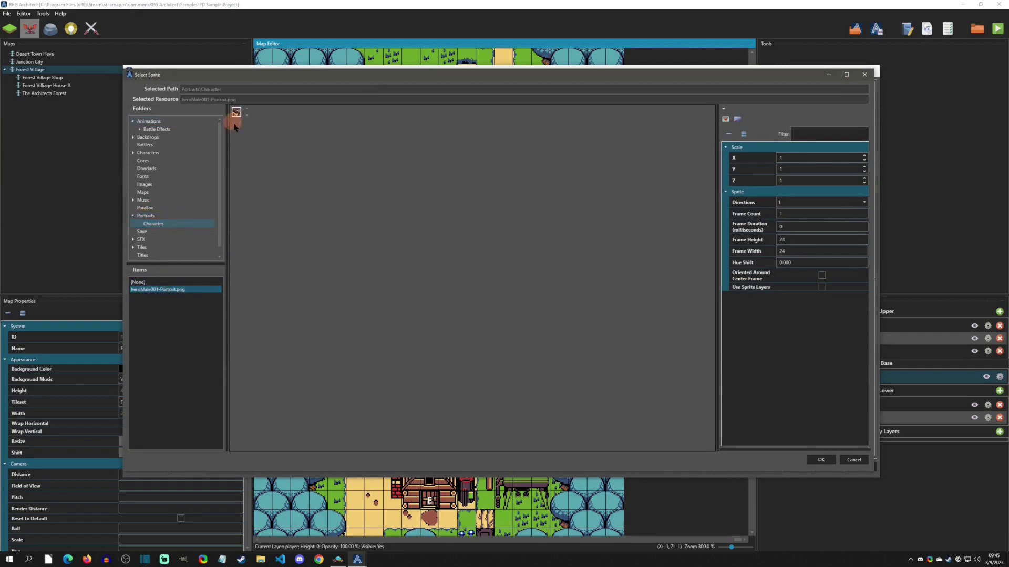
{"action": "left_click", "coordinate": [242, 121]}
{"action": "left_click", "coordinate": [241, 113]}
- Try other frame dimensions for the portrait sprite and restore its frame height and width to 24
{"action": "left_click", "coordinate": [794, 240]}
{"action": "key", "text": "BackSpace"}
{"action": "type", "text": "5"}
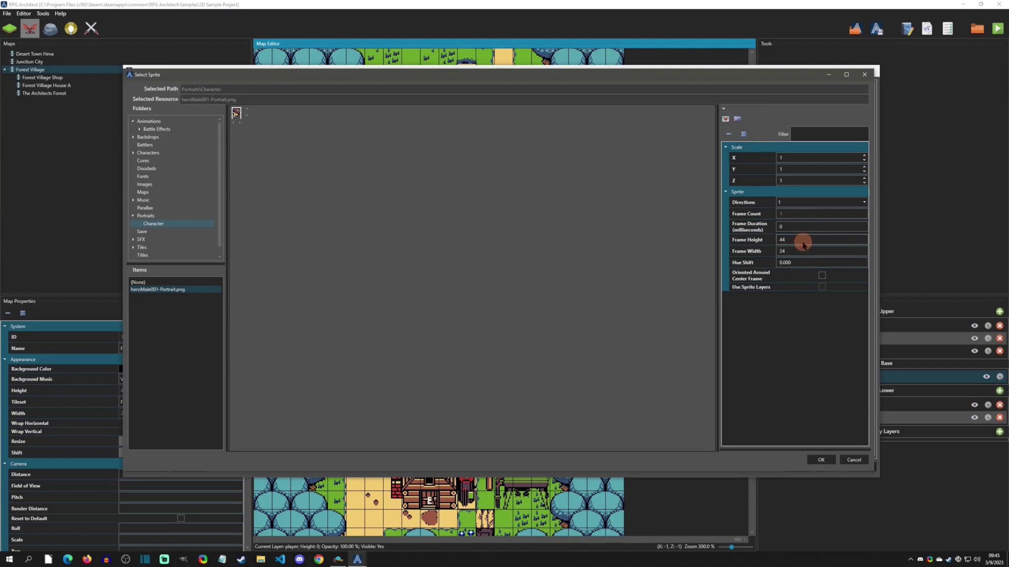
{"action": "left_click", "coordinate": [801, 250]}
{"action": "key", "text": "BackSpace"}
{"action": "type", "text": "5"}
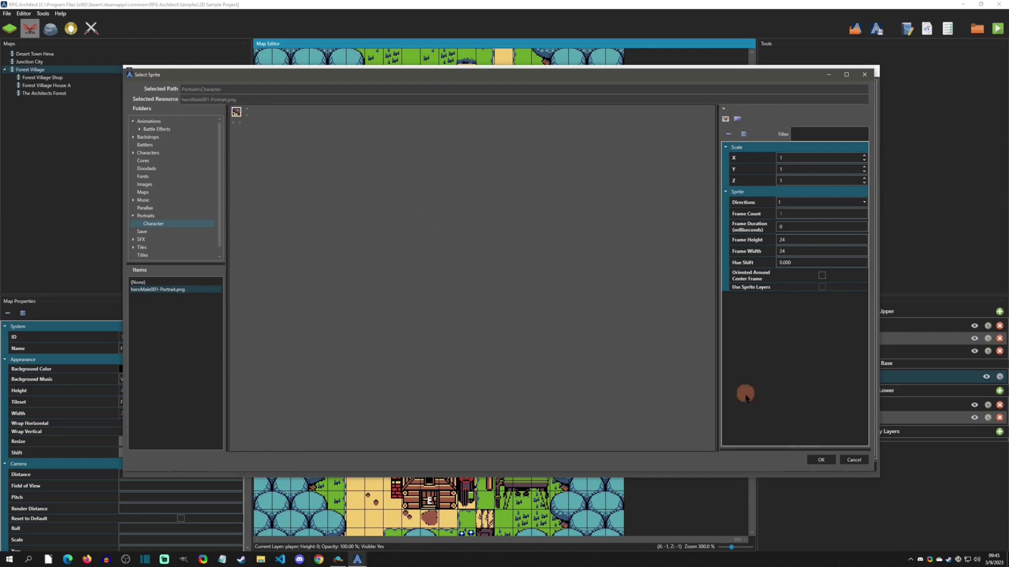
- Accept the portrait sprite and set the particle emitter's duration to 1000 milliseconds
{"action": "left_click", "coordinate": [821, 461]}
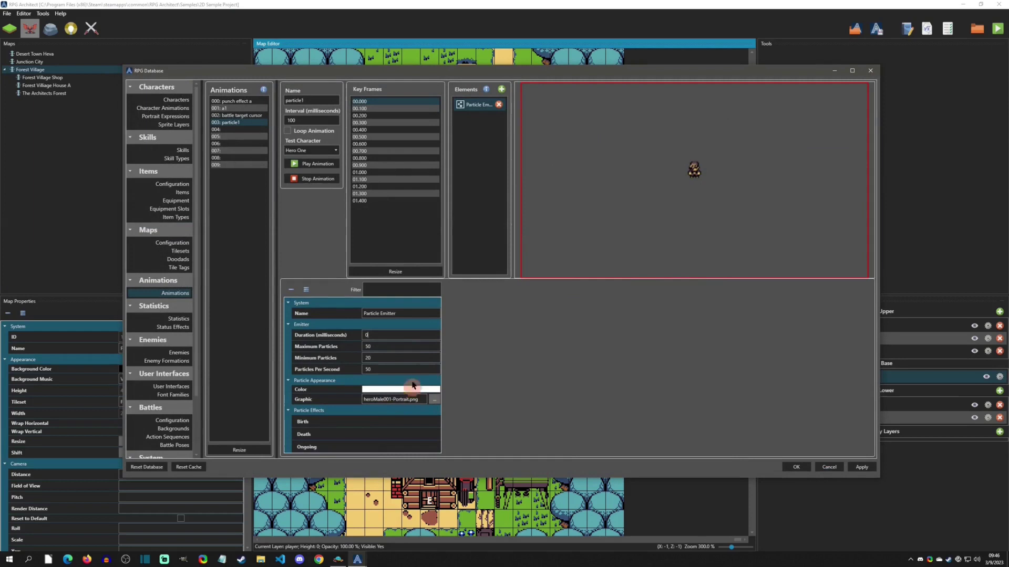
{"action": "double_click", "coordinate": [371, 335]}
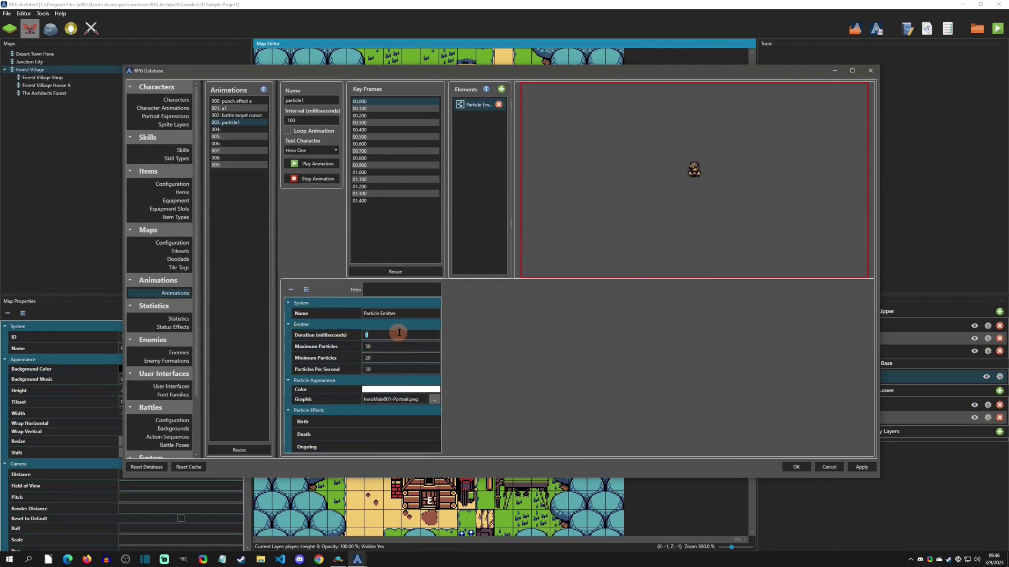
{"action": "type", "text": "1000"}
- Preview the particle1 animation, stop it and play it once more
{"action": "left_click", "coordinate": [308, 165]}
{"action": "left_click", "coordinate": [316, 179]}
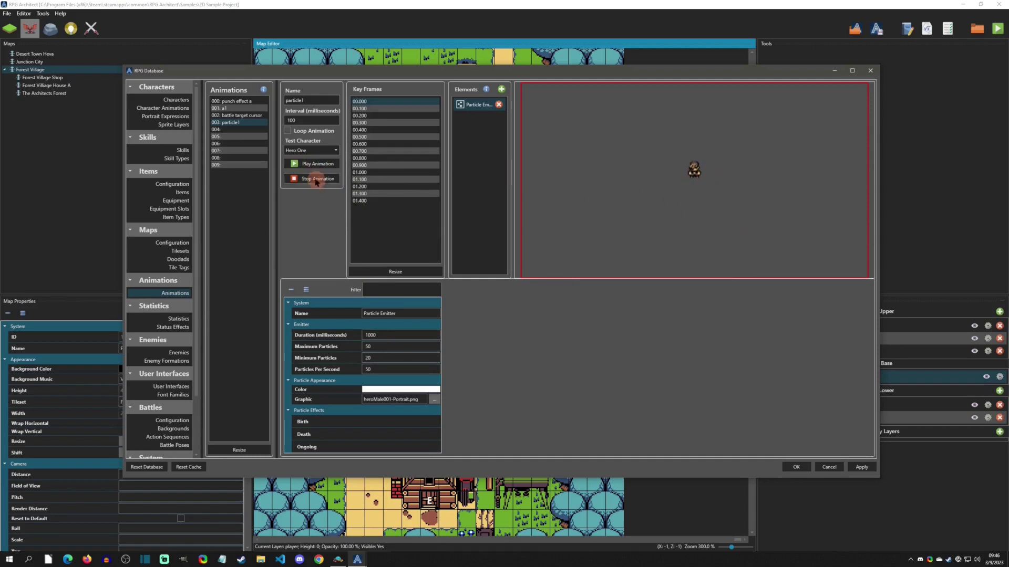
{"action": "left_click", "coordinate": [308, 166]}
- Examine the particle emitter's Birth, Death and Ongoing effect lists
{"action": "left_click", "coordinate": [319, 423]}
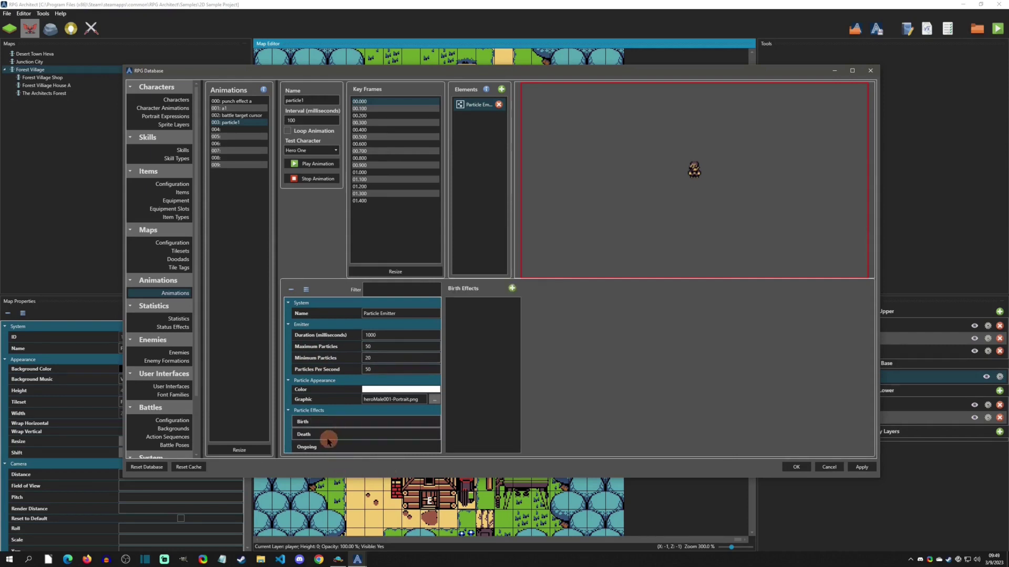
{"action": "left_click", "coordinate": [331, 434]}
{"action": "left_click", "coordinate": [367, 447]}
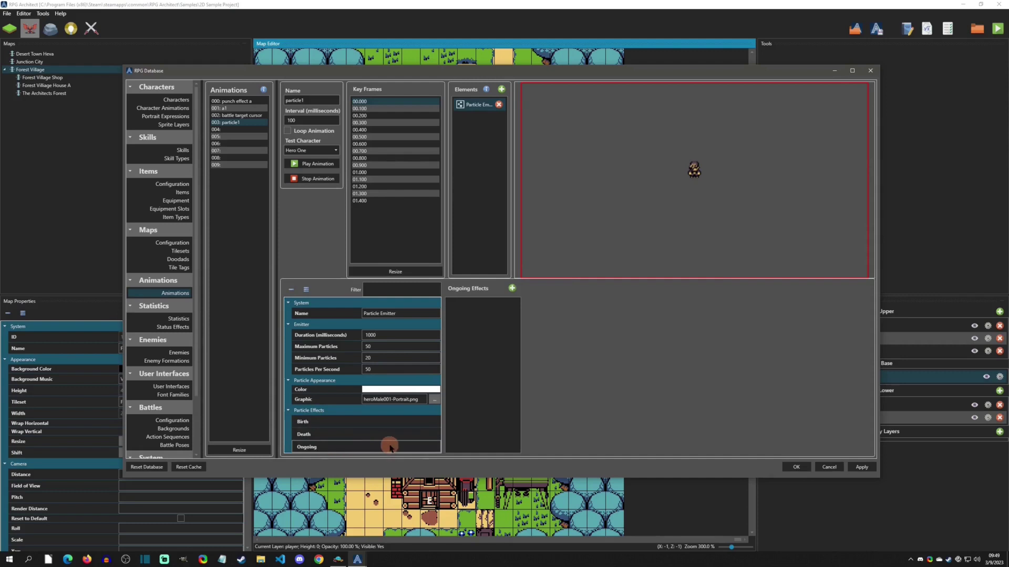
{"action": "left_click", "coordinate": [318, 421]}
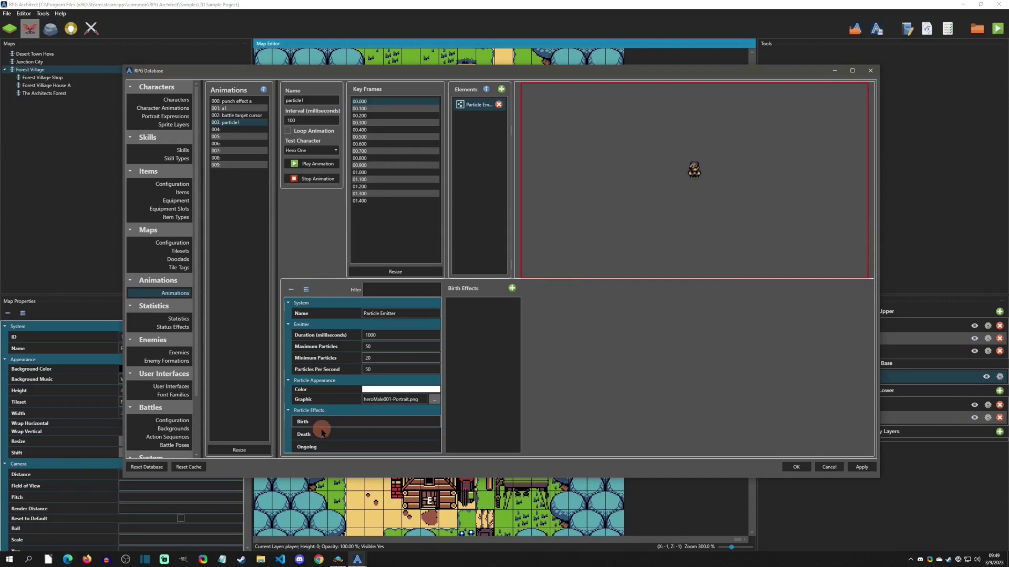
{"action": "left_click", "coordinate": [326, 434]}
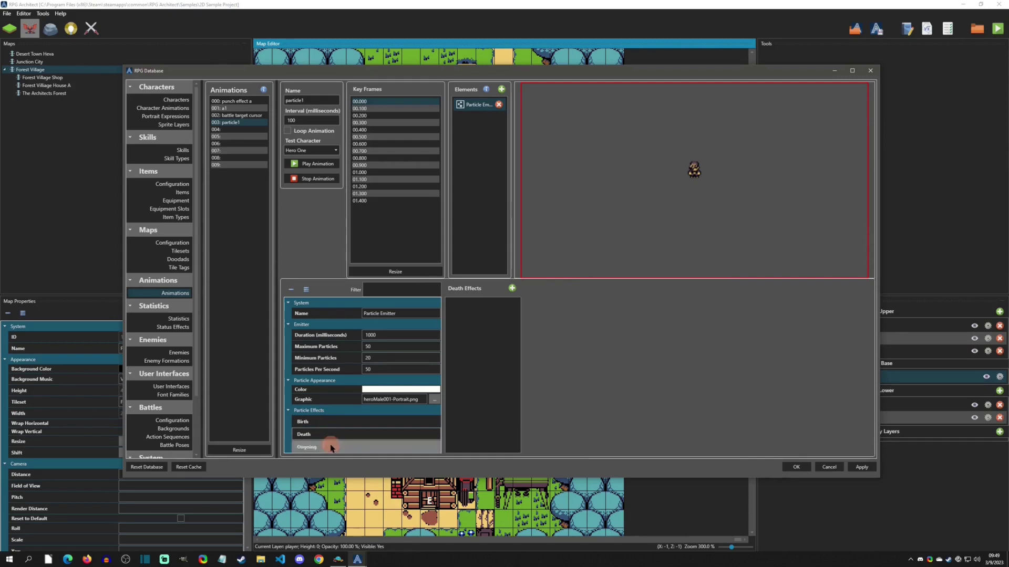
- Add a Translation effect to the emitter's Ongoing effects and open its settings
{"action": "left_click", "coordinate": [331, 447]}
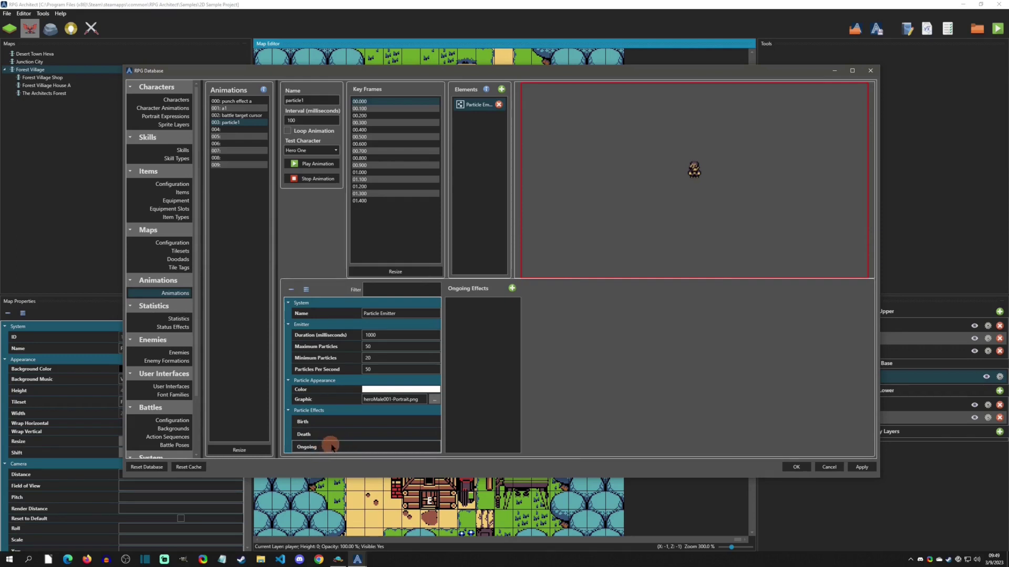
{"action": "left_click", "coordinate": [512, 289]}
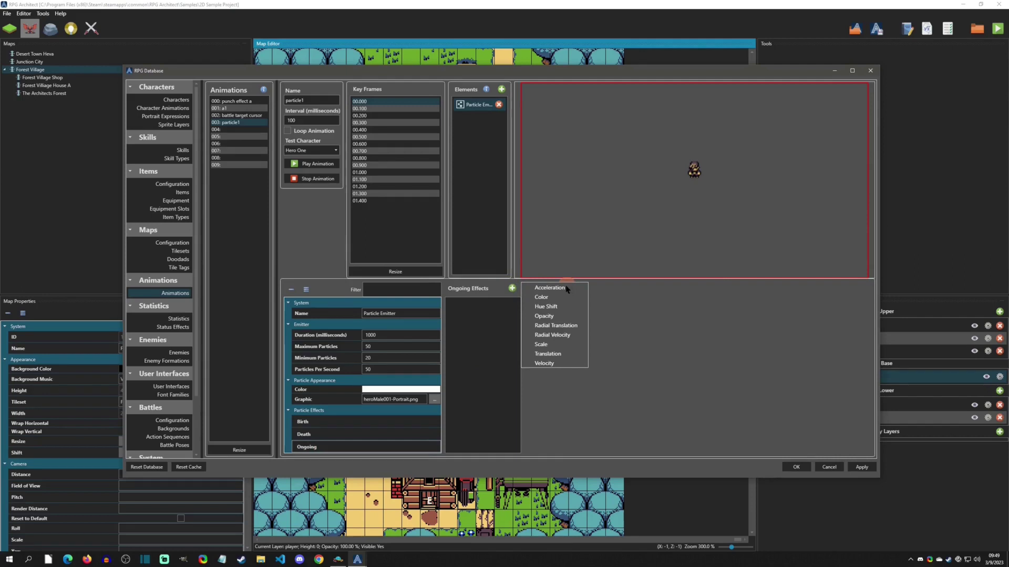
{"action": "left_click", "coordinate": [556, 354]}
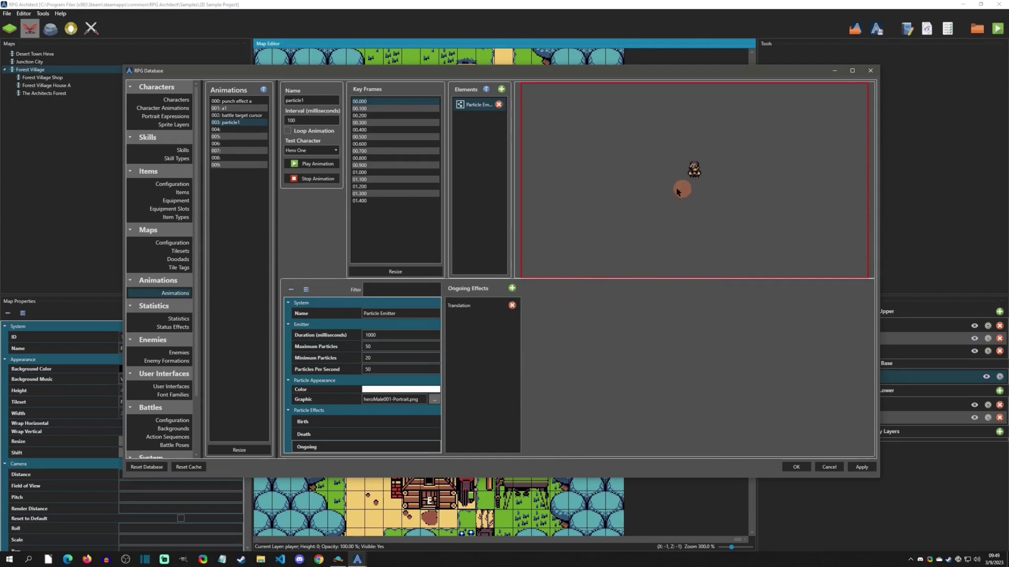
{"action": "left_click", "coordinate": [468, 307]}
{"action": "left_click", "coordinate": [469, 309]}
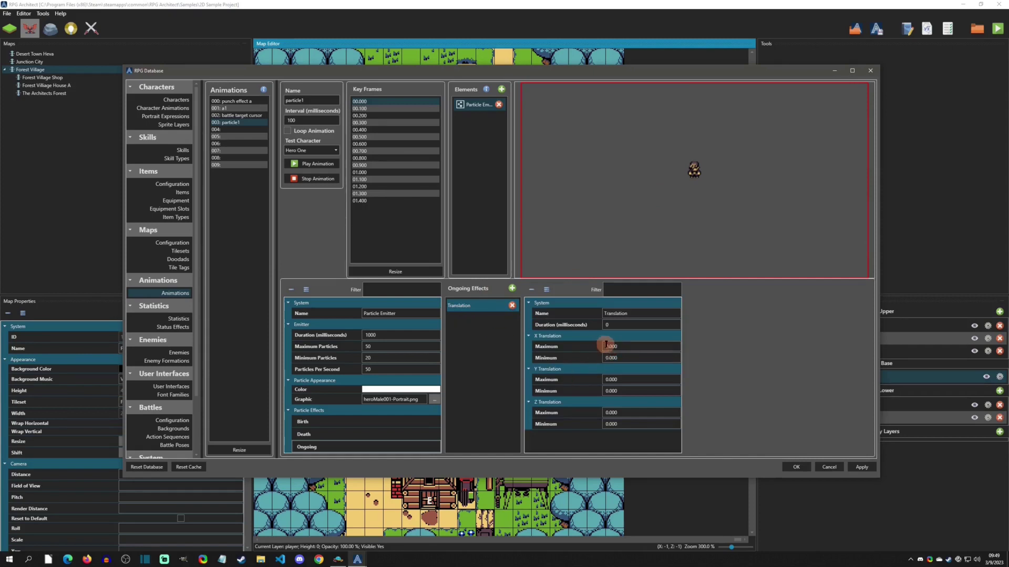
- Check the Y Translation maximum and preview the animation with the Translation effect's default values
{"action": "left_click", "coordinate": [615, 378]}
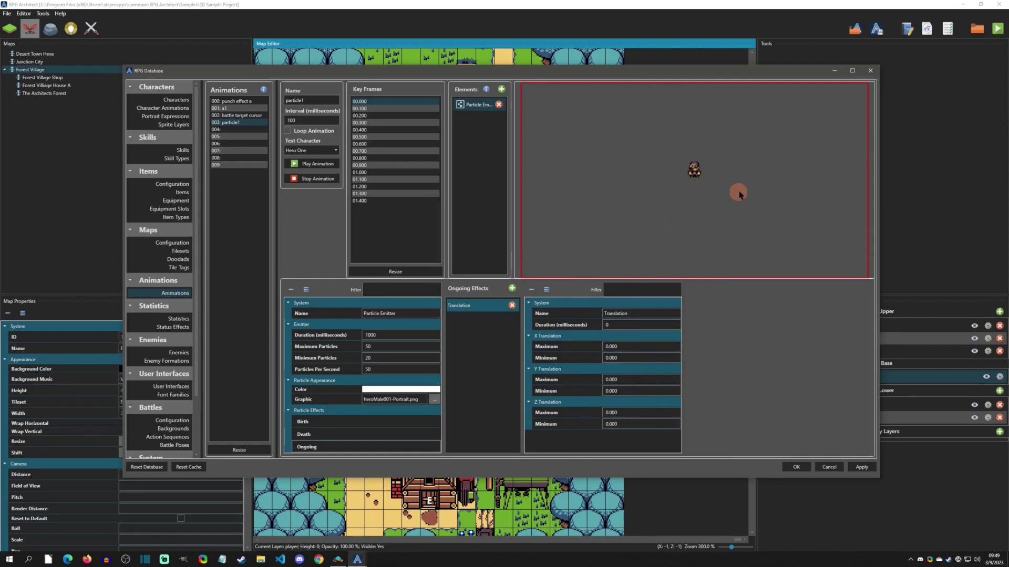
{"action": "left_click", "coordinate": [307, 164]}
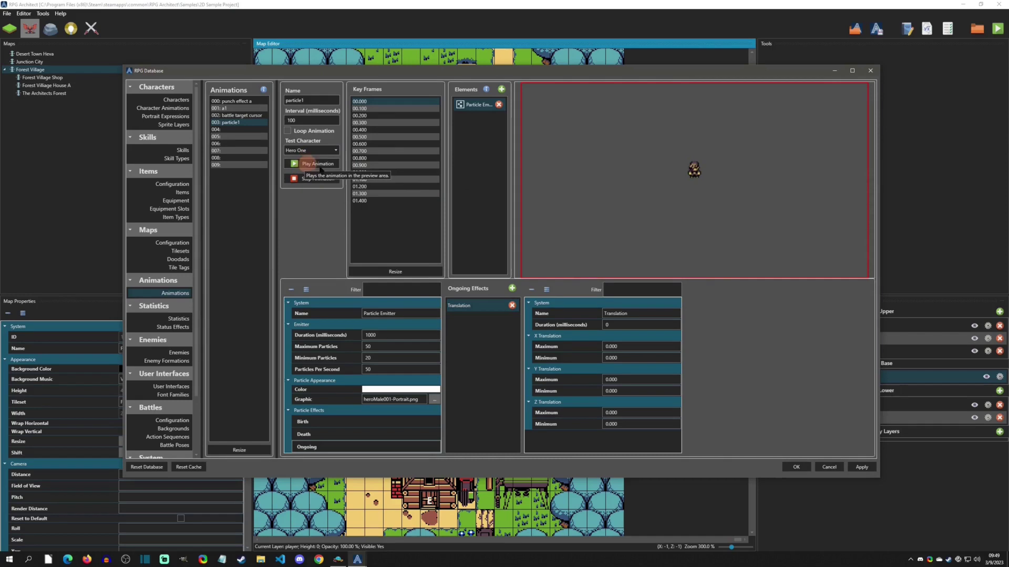
{"action": "left_click", "coordinate": [315, 164]}
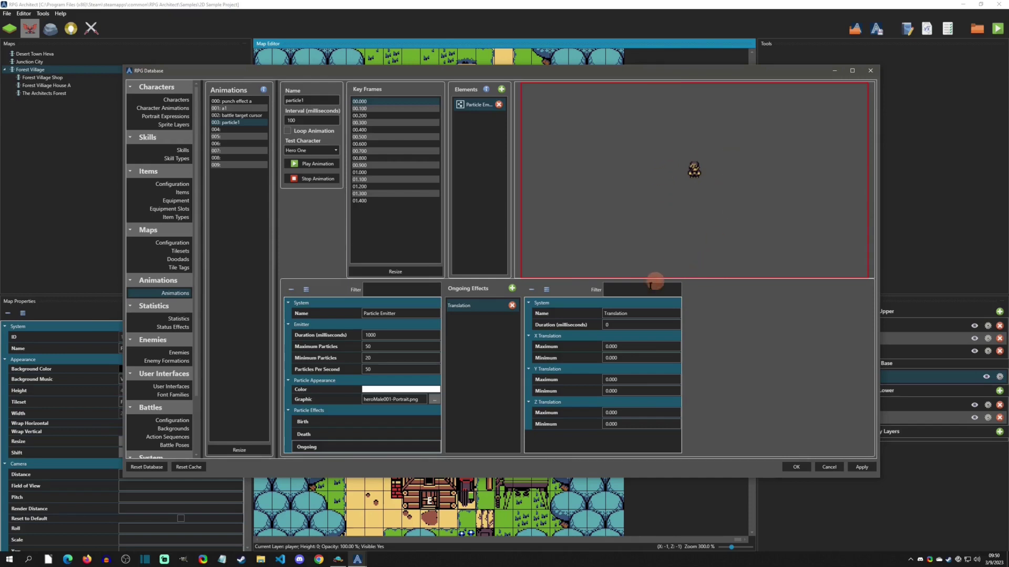
- Set the Translation effect's X and Z ranges to a maximum of 1 and a minimum of -1
{"action": "left_click", "coordinate": [463, 306]}
{"action": "left_click_drag", "start_coordinate": [625, 346], "coordinate": [585, 345]}
{"action": "type", "text": "1"}
{"action": "key", "text": "Tab"}
{"action": "left_click", "coordinate": [612, 413]}
{"action": "type", "text": "1"}
{"action": "left_click", "coordinate": [632, 423]}
- Set the Translation effect's duration to 100 milliseconds and preview the animation several times
{"action": "left_click", "coordinate": [562, 323]}
{"action": "double_click", "coordinate": [617, 324]}
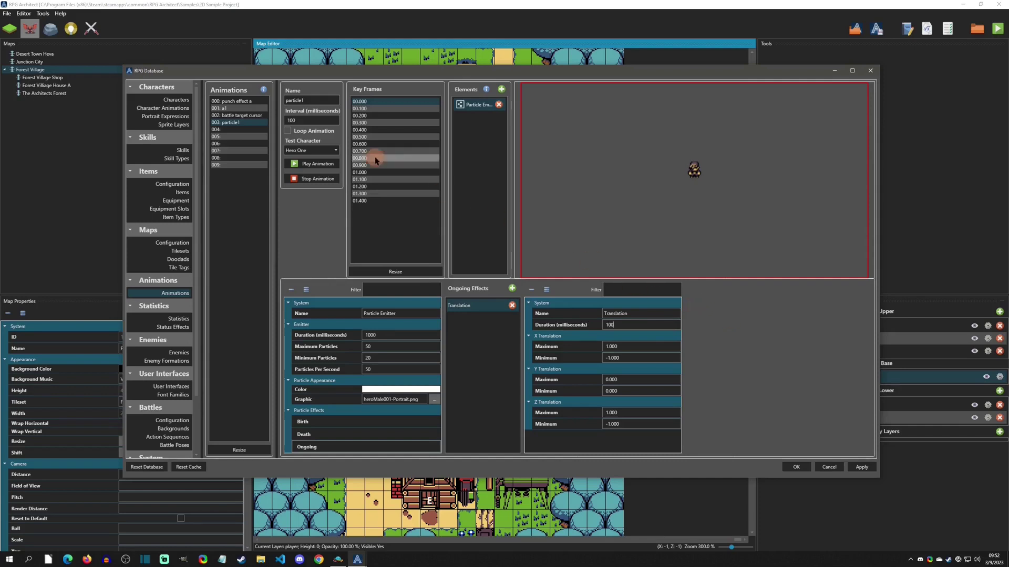
{"action": "left_click", "coordinate": [304, 163]}
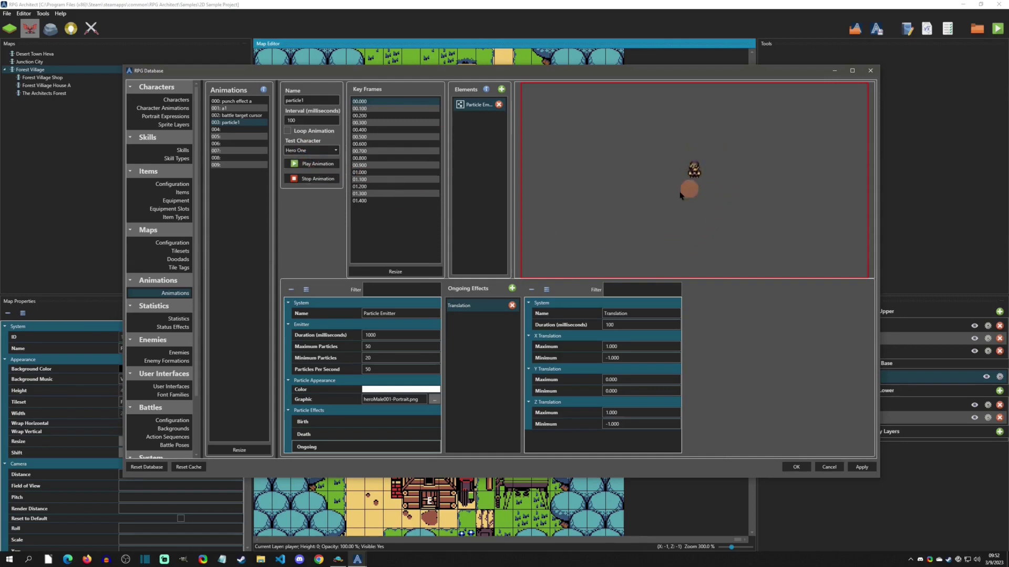
{"action": "left_click", "coordinate": [385, 181]}
{"action": "left_click", "coordinate": [303, 164]}
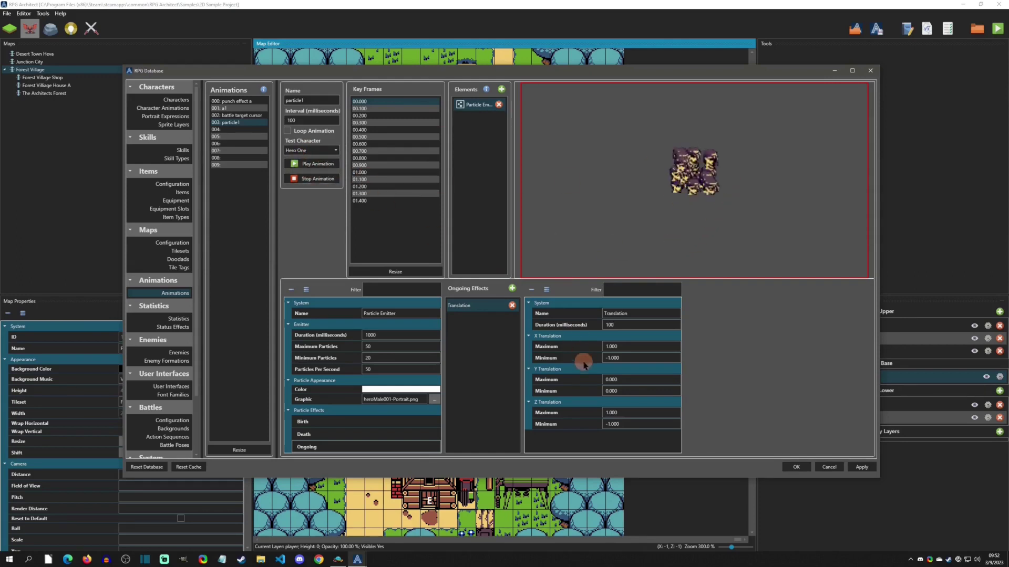
{"action": "left_click", "coordinate": [623, 343]}
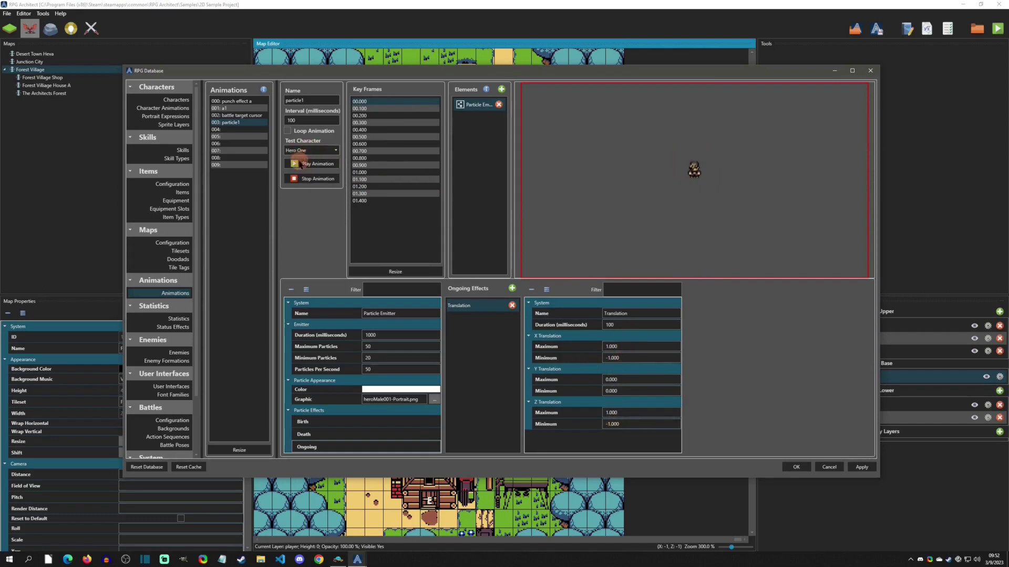
{"action": "left_click", "coordinate": [301, 166]}
- Try the emitter with Particles Per Second and Minimum Particles both set to 1, previewing the animation after each change
{"action": "type", "text": "1"}
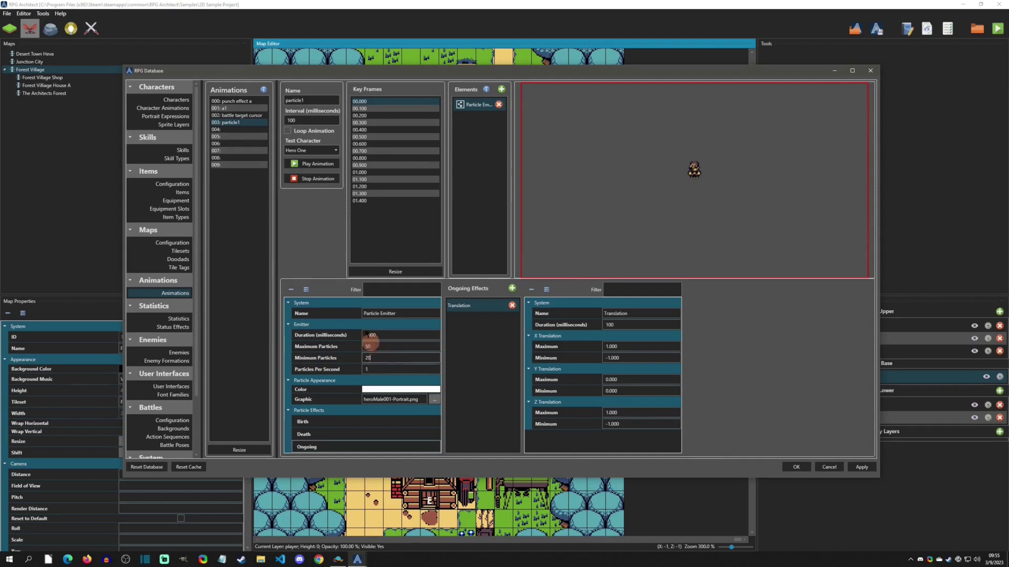
{"action": "left_click", "coordinate": [315, 163]}
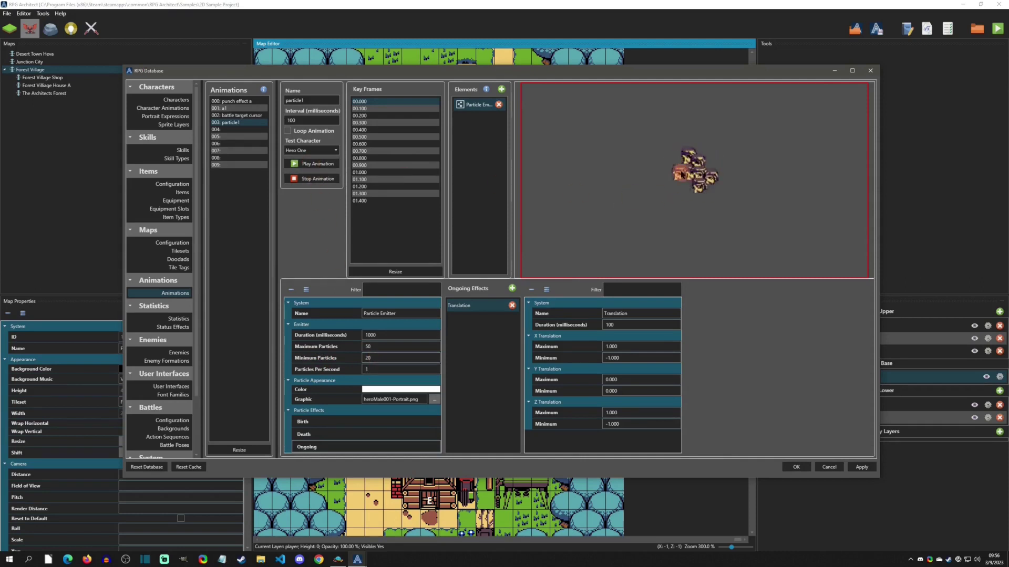
{"action": "left_click", "coordinate": [327, 358]}
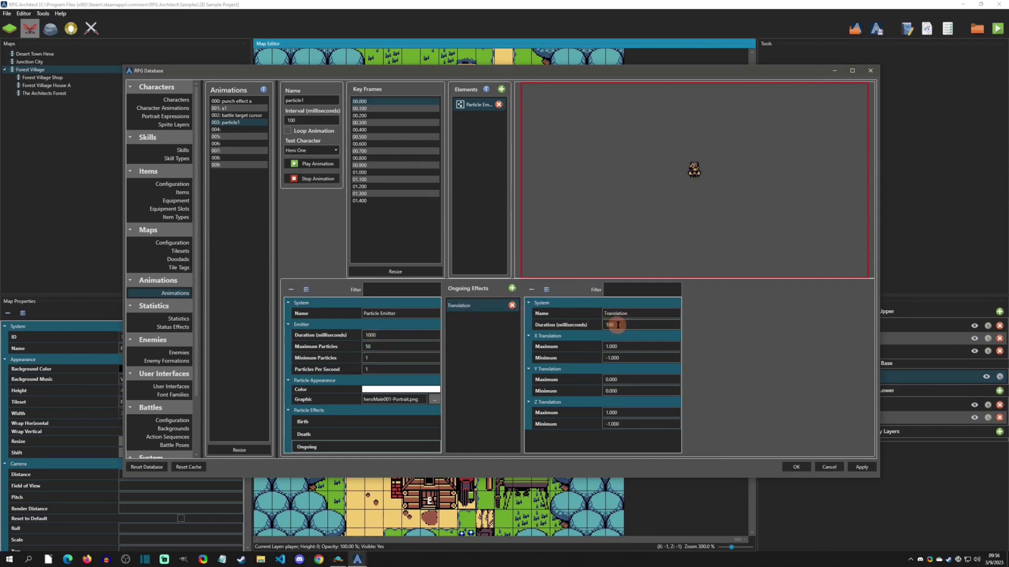
{"action": "left_click", "coordinate": [313, 163]}
{"action": "left_click", "coordinate": [313, 164]}
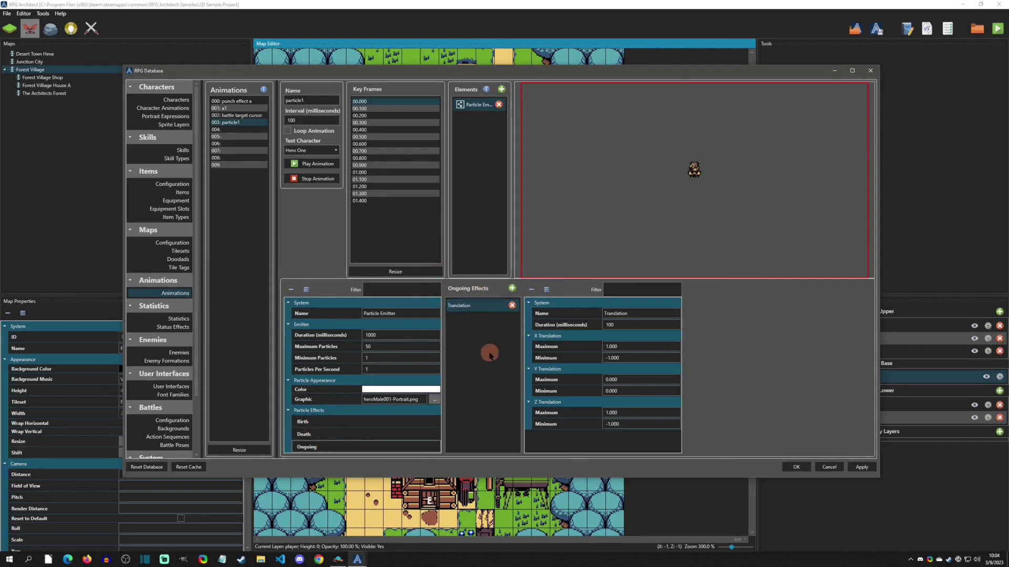
- Set the emitter's Minimum Particles to 20 and Particles Per Second to 50, and preview the animation
{"action": "left_click", "coordinate": [376, 357]}
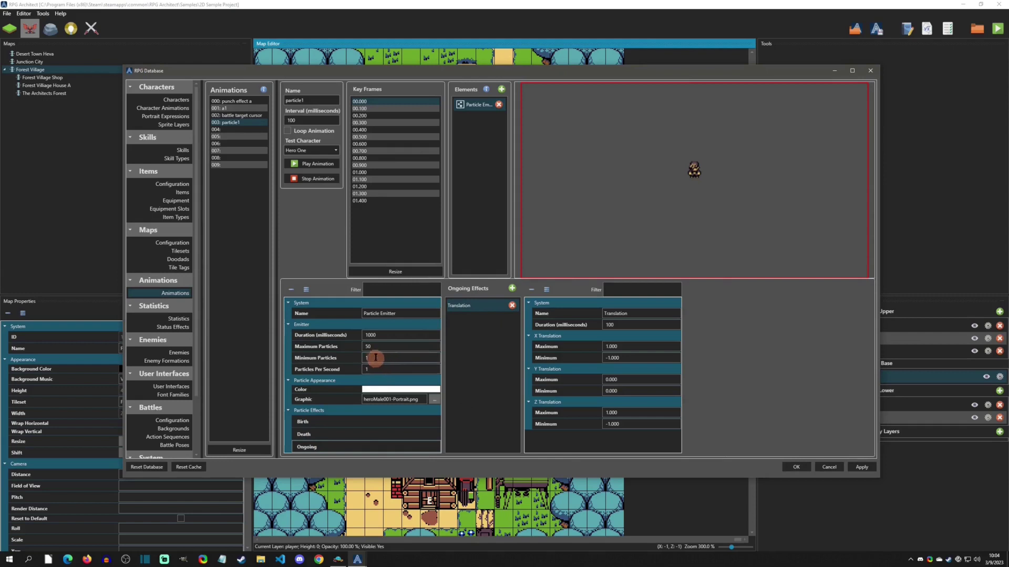
{"action": "type", "text": "20"}
{"action": "key", "text": "Tab"}
{"action": "type", "text": "5"}
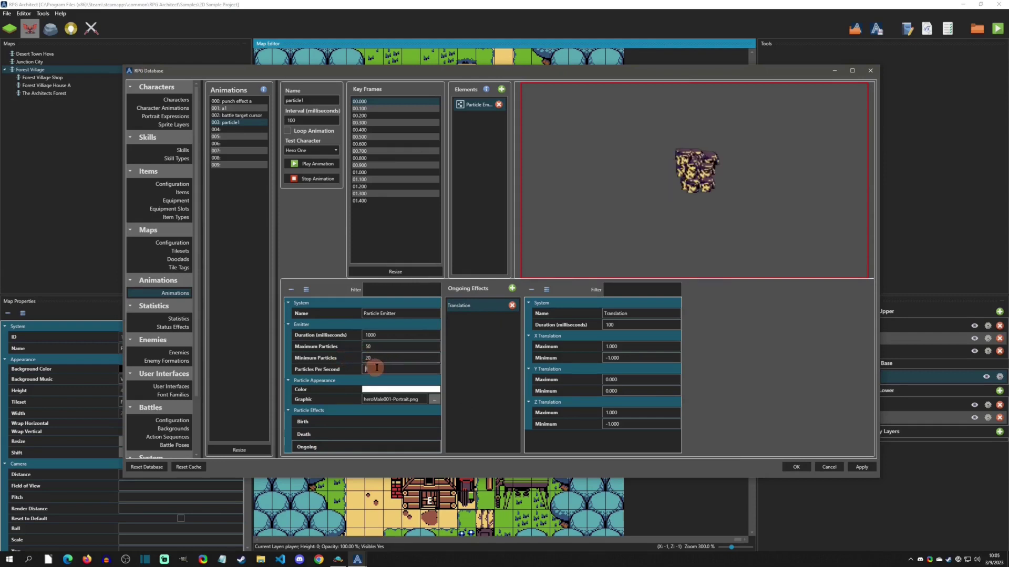
{"action": "type", "text": "0"}
{"action": "key", "text": "Return"}
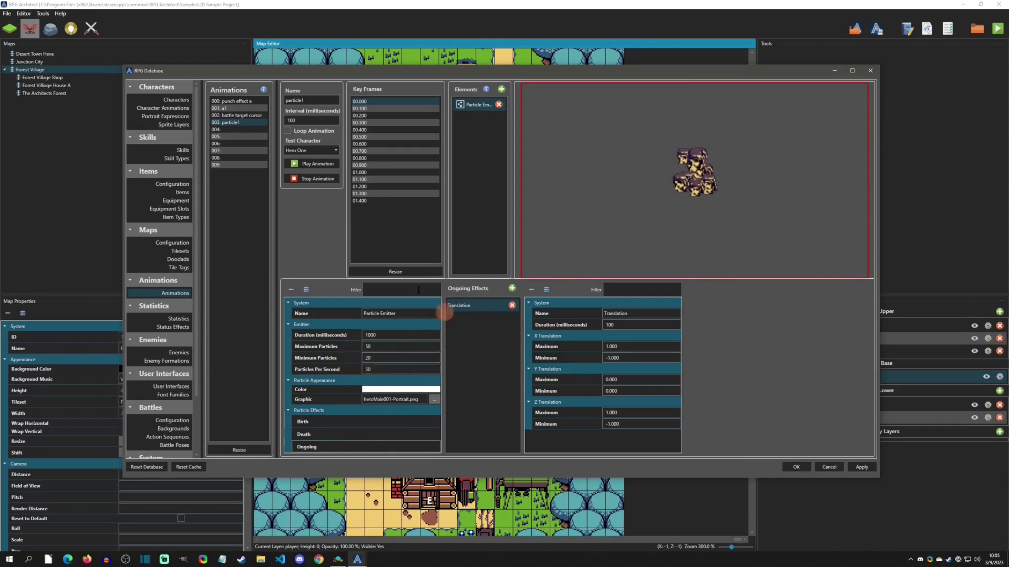
{"action": "left_click", "coordinate": [308, 164]}
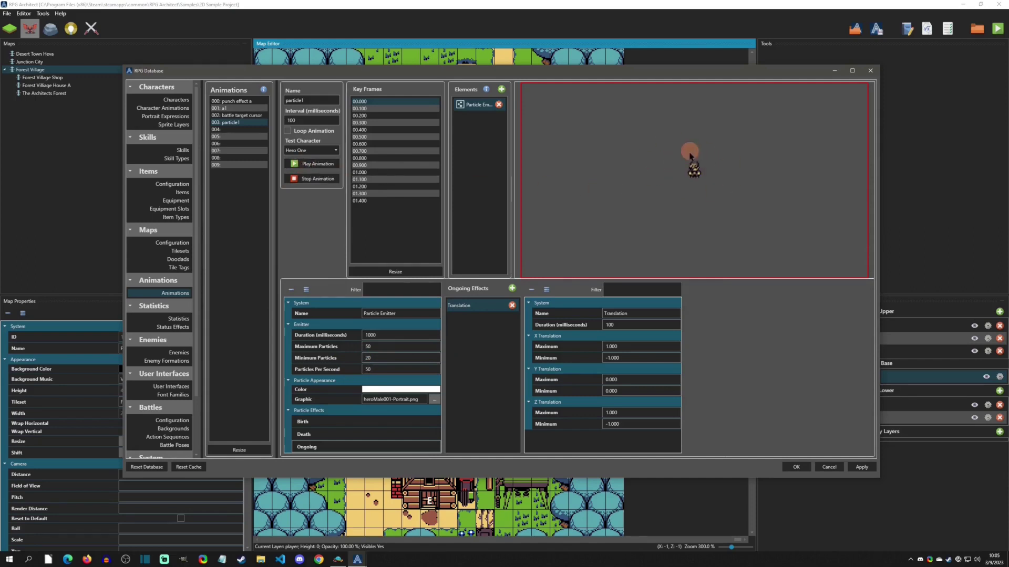
- Add a Velocity effect to the emitter's Ongoing effects and open its settings
{"action": "left_click", "coordinate": [511, 289]}
{"action": "left_click", "coordinate": [541, 363]}
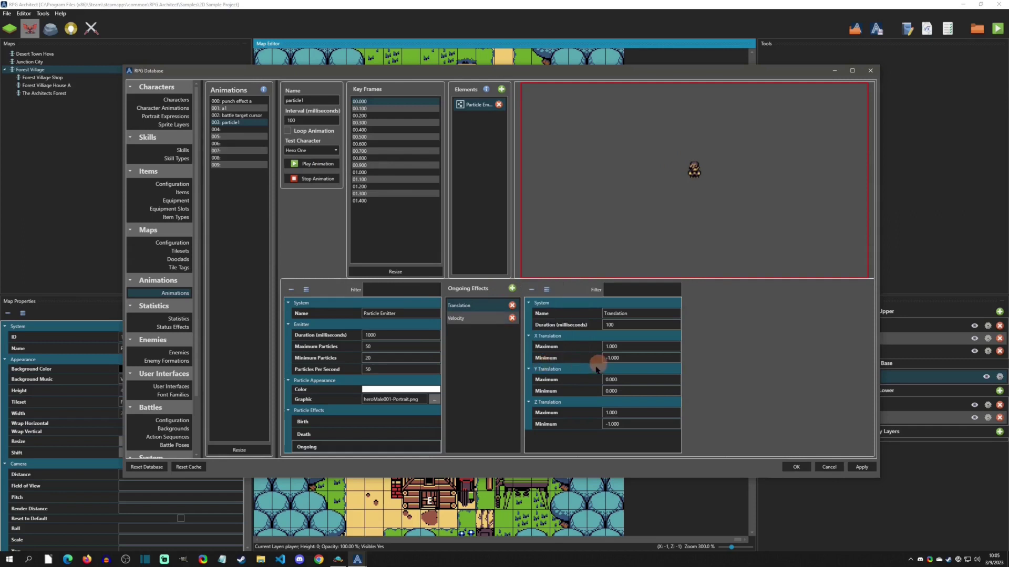
{"action": "left_click", "coordinate": [497, 321]}
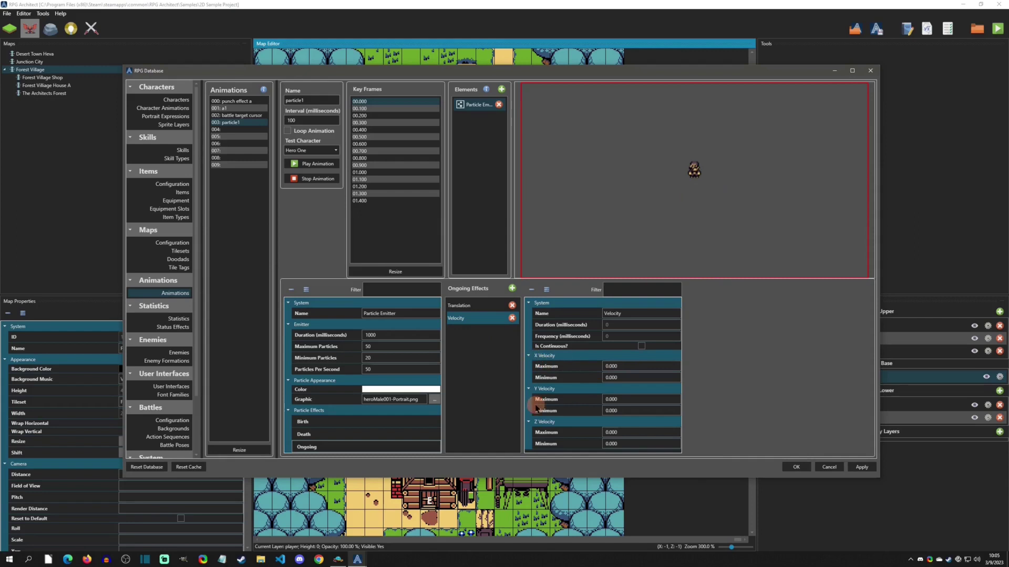
- Set the X and Z Velocity maximum and minimum values to 1 and preview the animation
{"action": "left_click", "coordinate": [632, 367]}
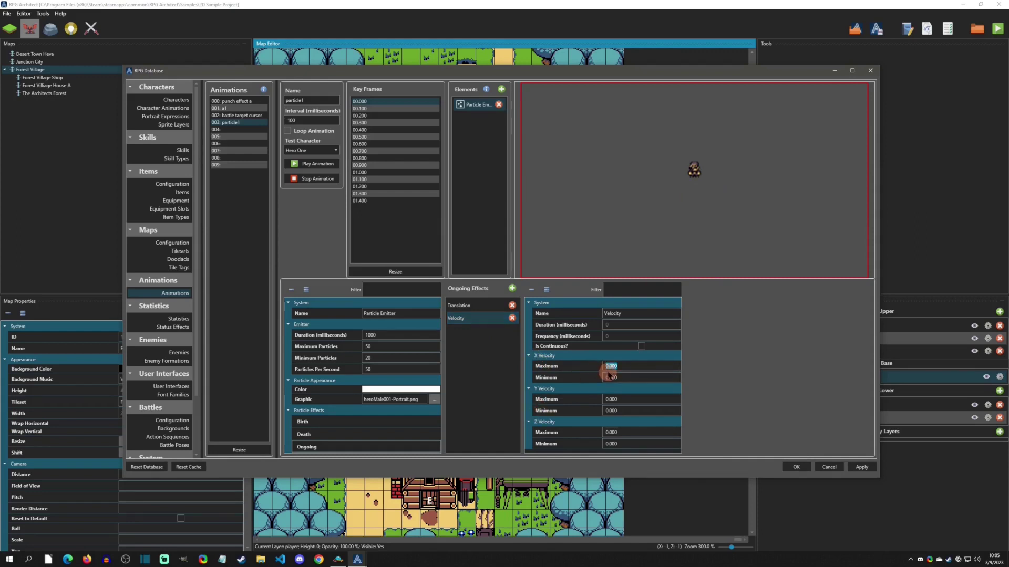
{"action": "type", "text": "1"}
{"action": "key", "text": "Tab"}
{"action": "type", "text": "1"}
{"action": "left_click", "coordinate": [628, 432]}
{"action": "type", "text": "1"}
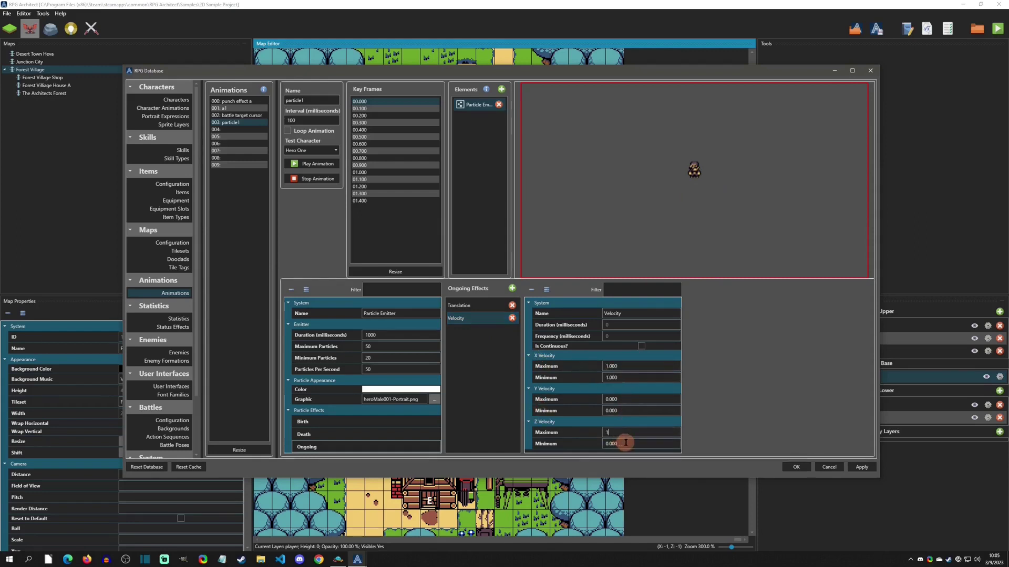
{"action": "left_click", "coordinate": [626, 443]}
{"action": "type", "text": "1"}
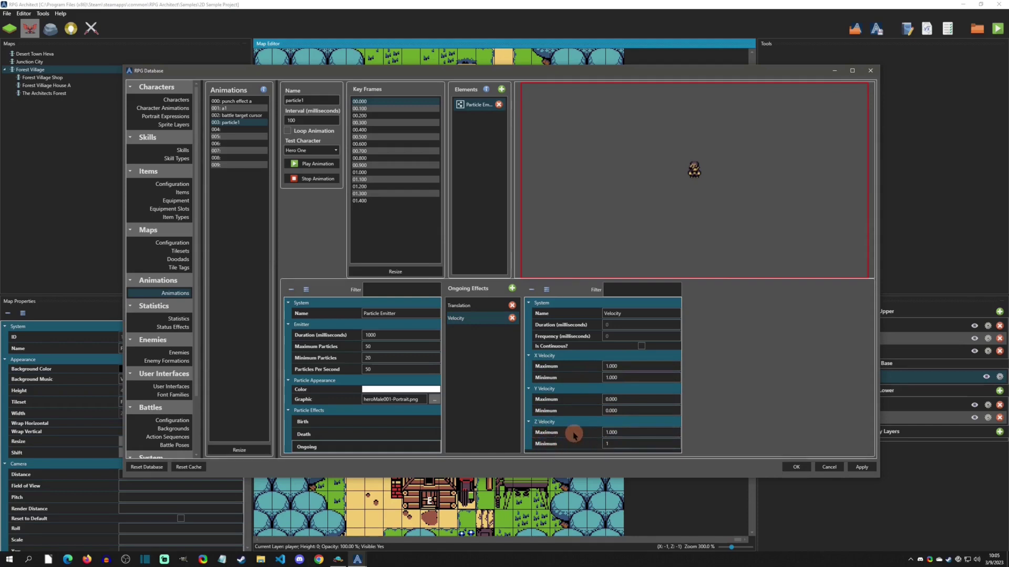
{"action": "left_click", "coordinate": [302, 164]}
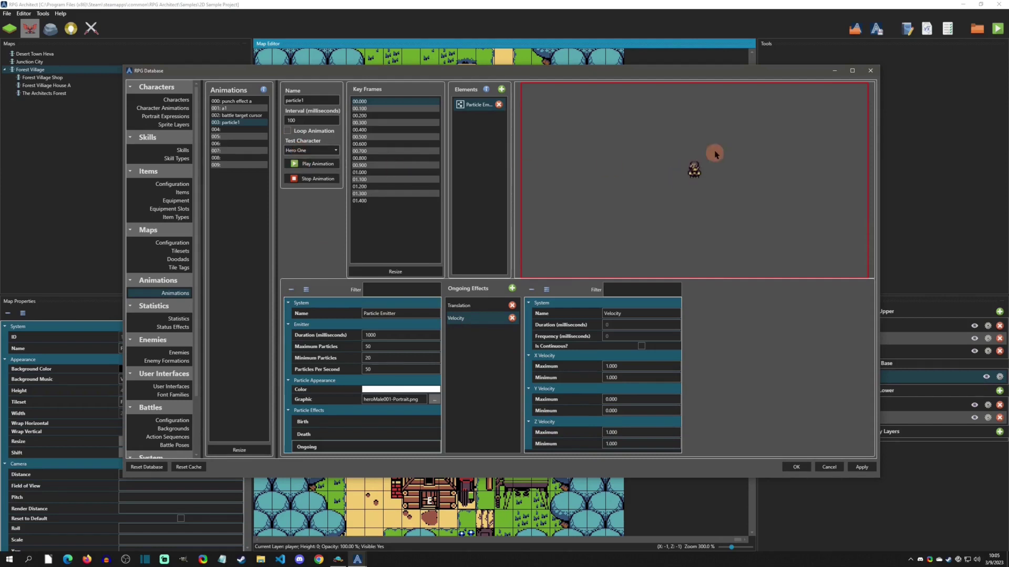
{"action": "left_click", "coordinate": [310, 164]}
- Make the Velocity effect continuous and preview the animation repeatedly
{"action": "left_click", "coordinate": [641, 345]}
{"action": "left_click", "coordinate": [315, 163]}
{"action": "left_click", "coordinate": [328, 165]}
{"action": "left_click", "coordinate": [310, 164]}
{"action": "left_click", "coordinate": [314, 163]}
{"action": "left_click", "coordinate": [723, 243]}
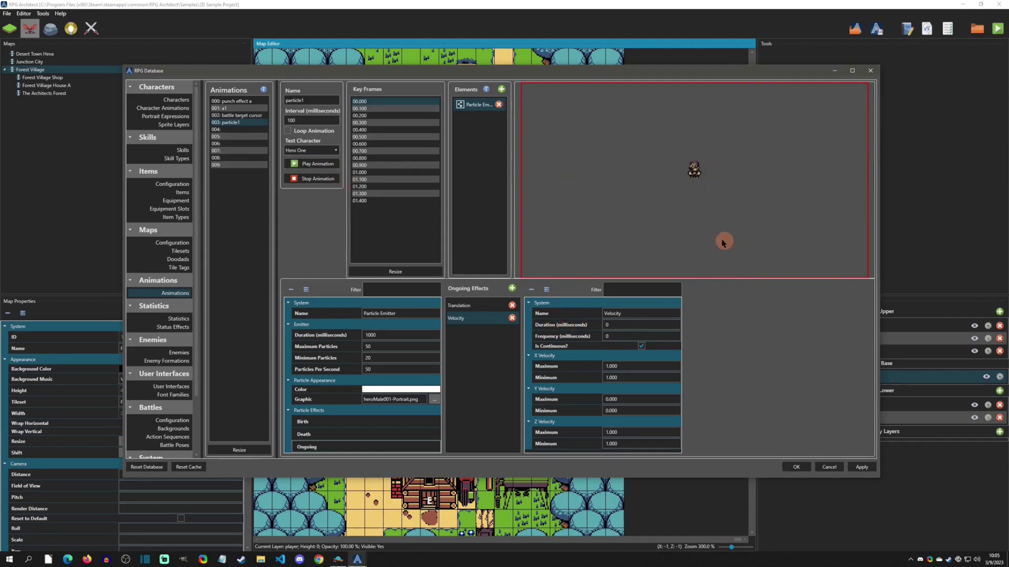
{"action": "left_click", "coordinate": [314, 167]}
- Set the X and Z Velocity minimum values to -1
{"action": "left_click", "coordinate": [615, 366]}
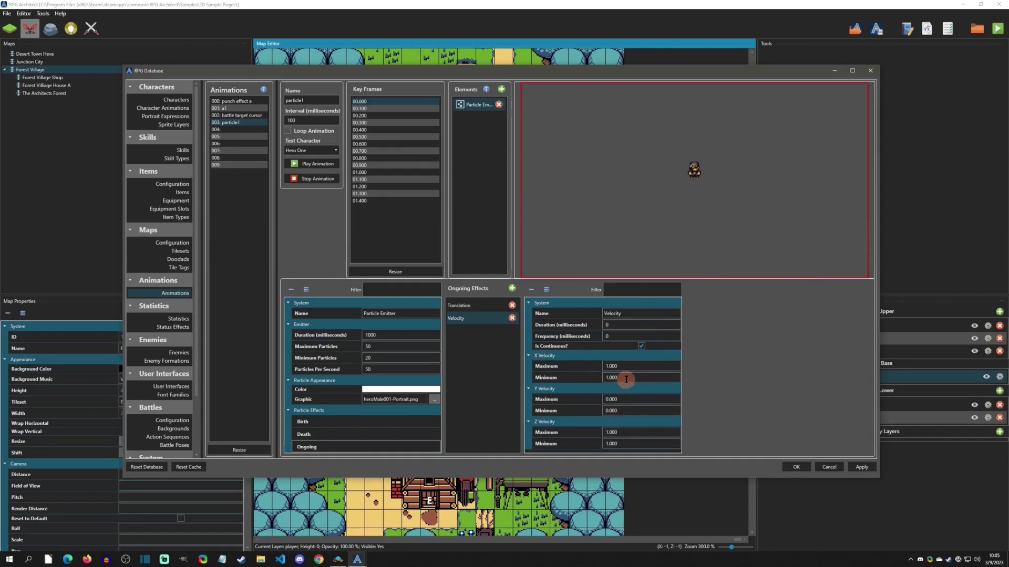
{"action": "left_click", "coordinate": [594, 378]}
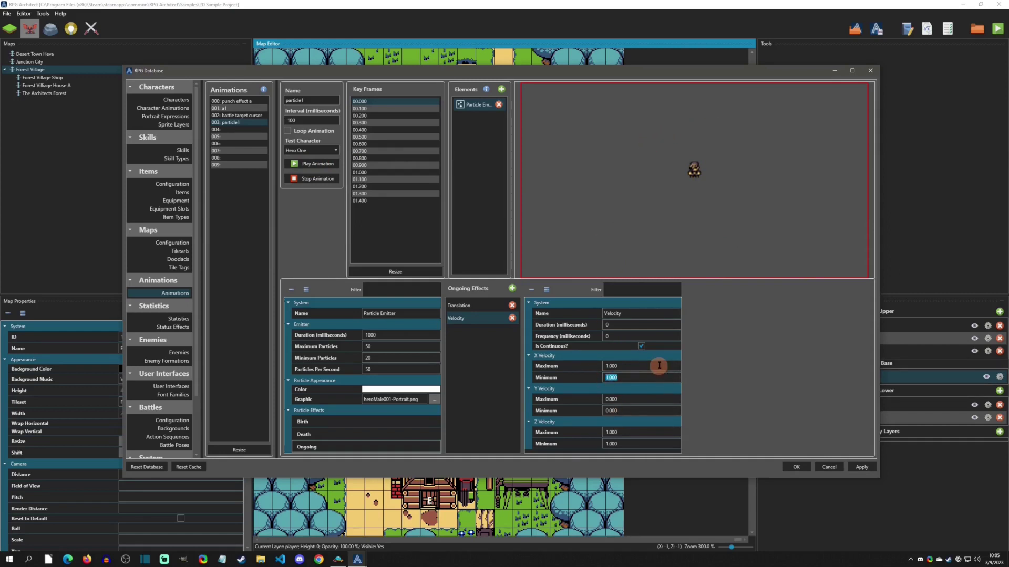
{"action": "type", "text": "-1"}
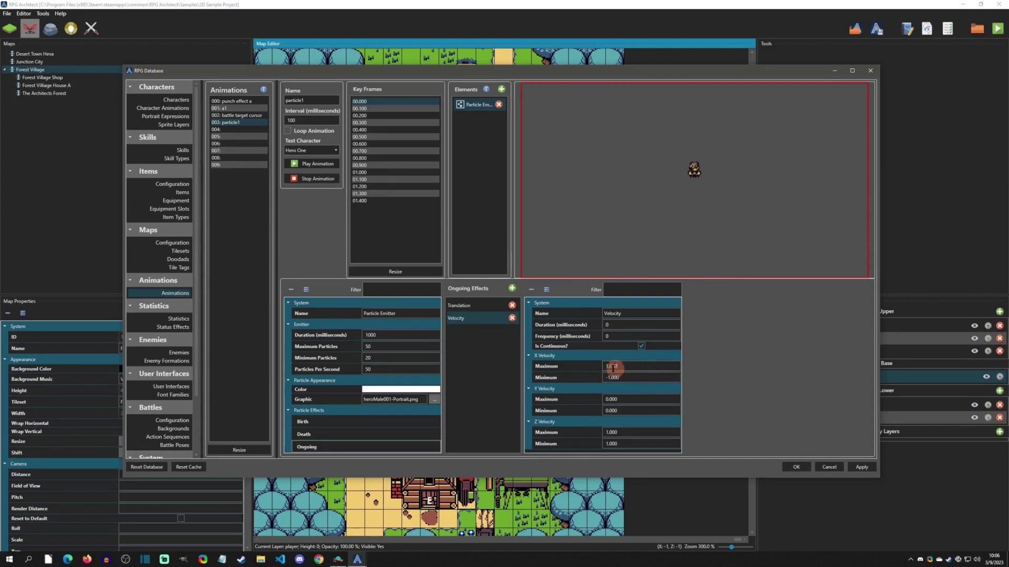
{"action": "left_click", "coordinate": [608, 367]}
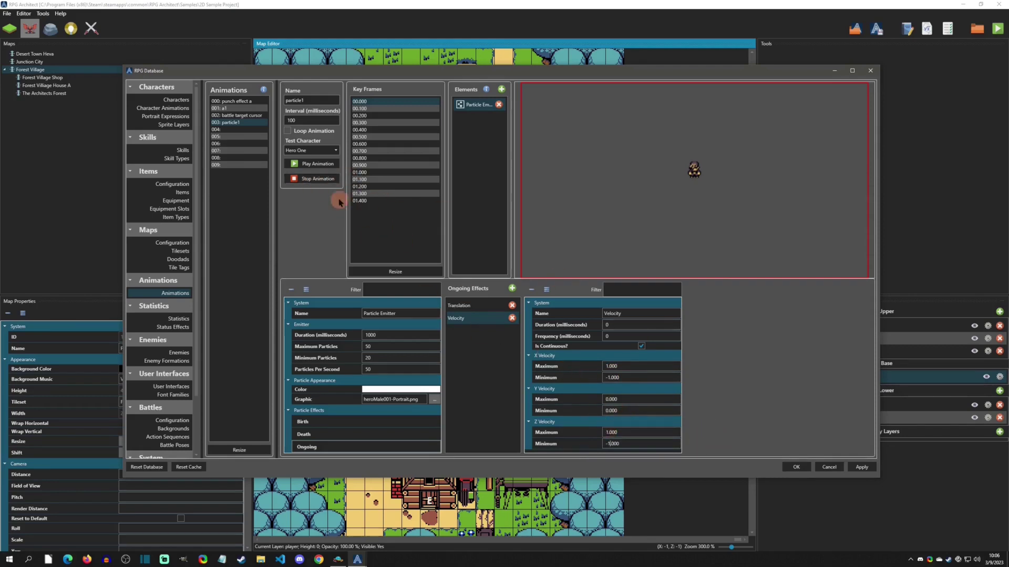
- Preview the animation repeatedly to check how the particles spread with the new velocity range
{"action": "left_click", "coordinate": [309, 165]}
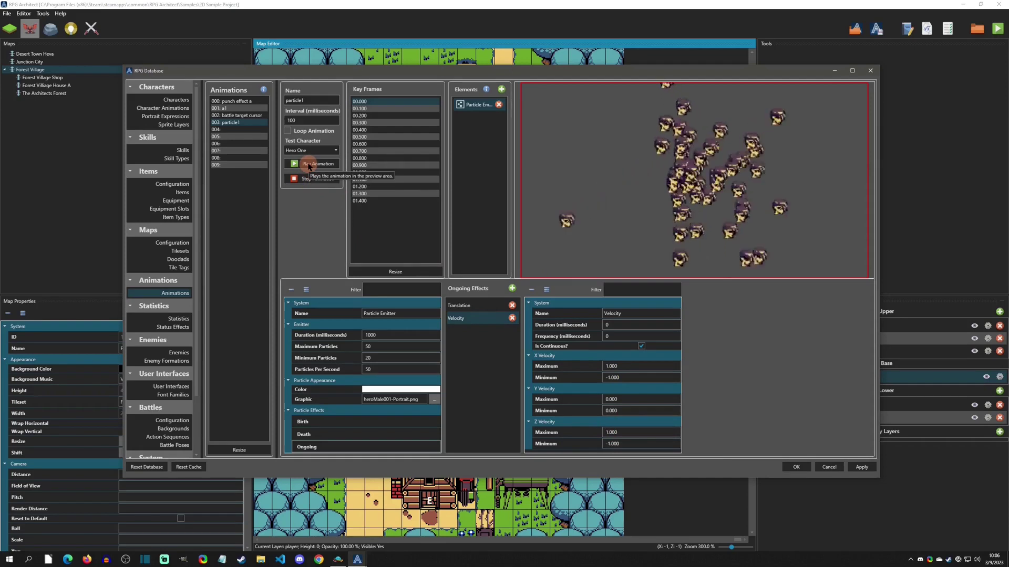
{"action": "left_click", "coordinate": [316, 165]}
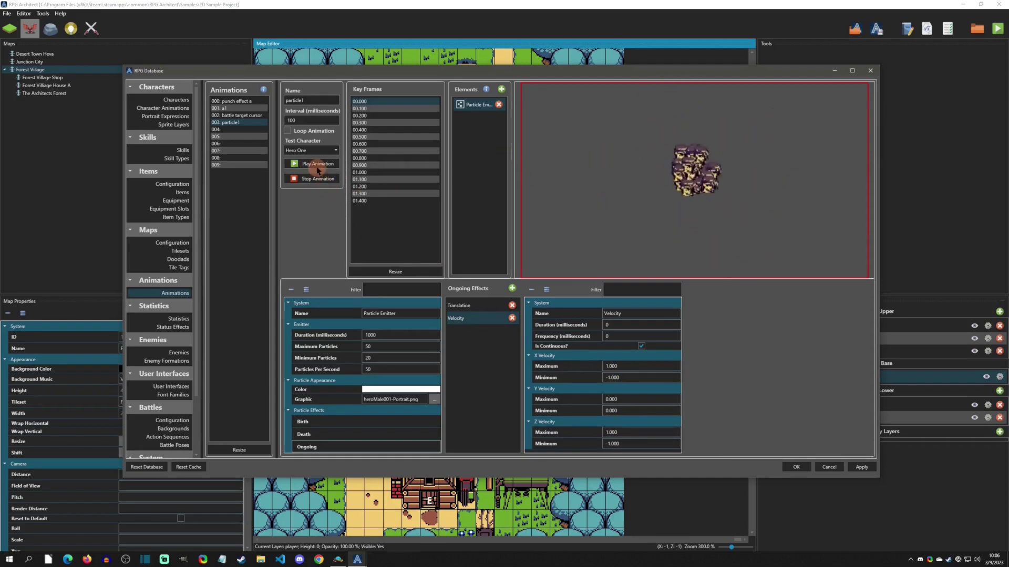
{"action": "left_click", "coordinate": [316, 165]}
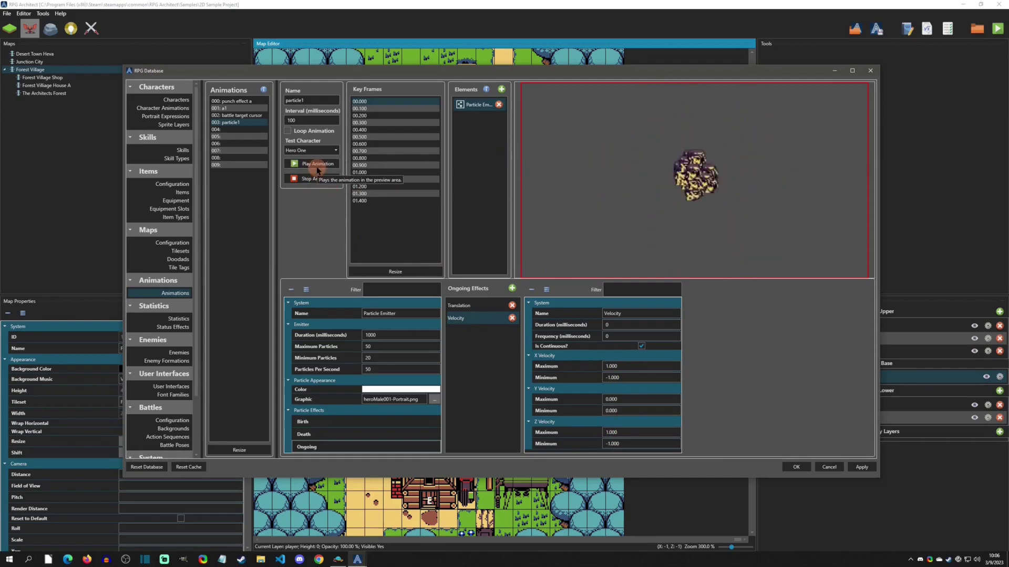
{"action": "left_click", "coordinate": [317, 168]}
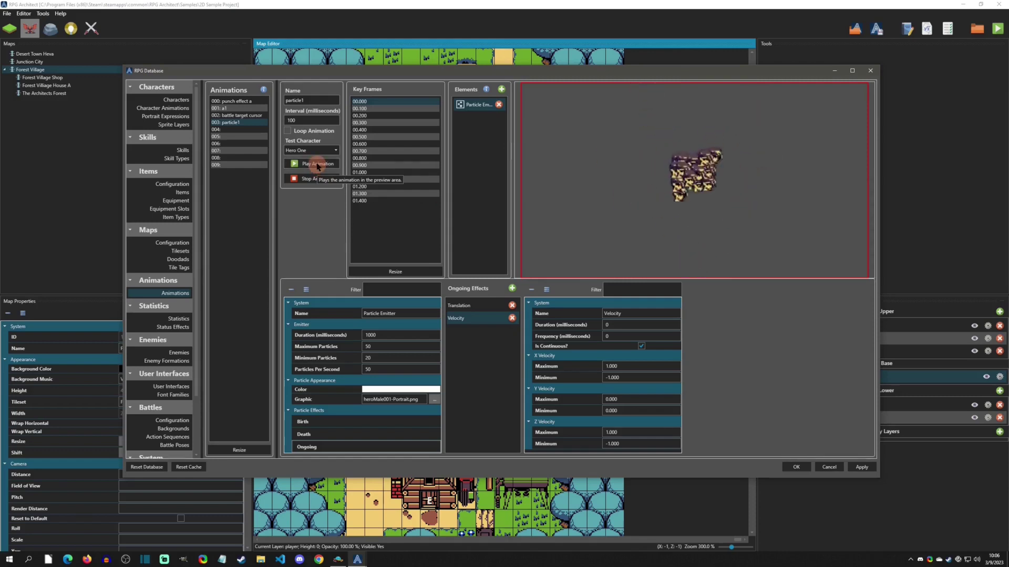
{"action": "left_click", "coordinate": [317, 166]}
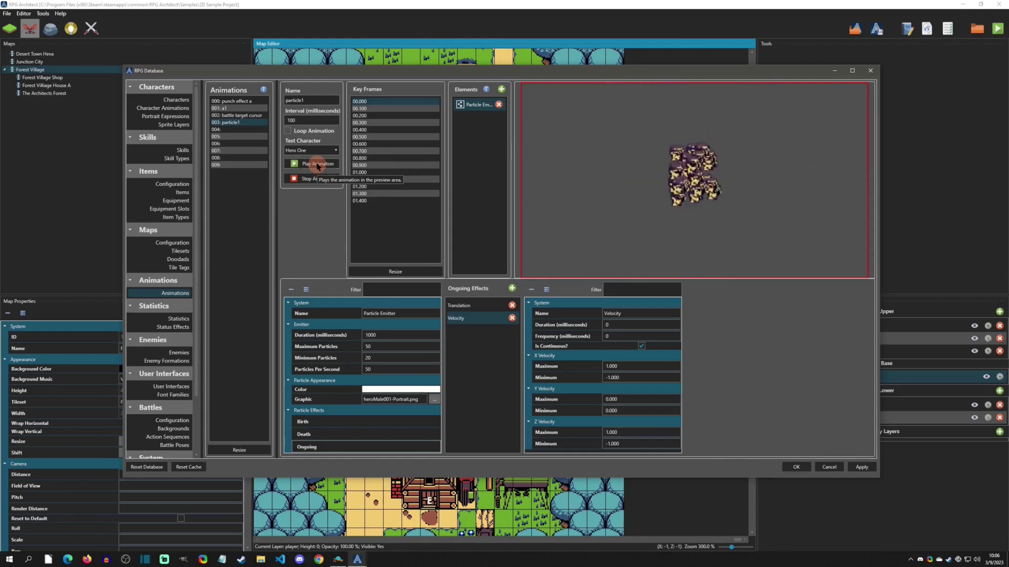
{"action": "left_click", "coordinate": [641, 345]}
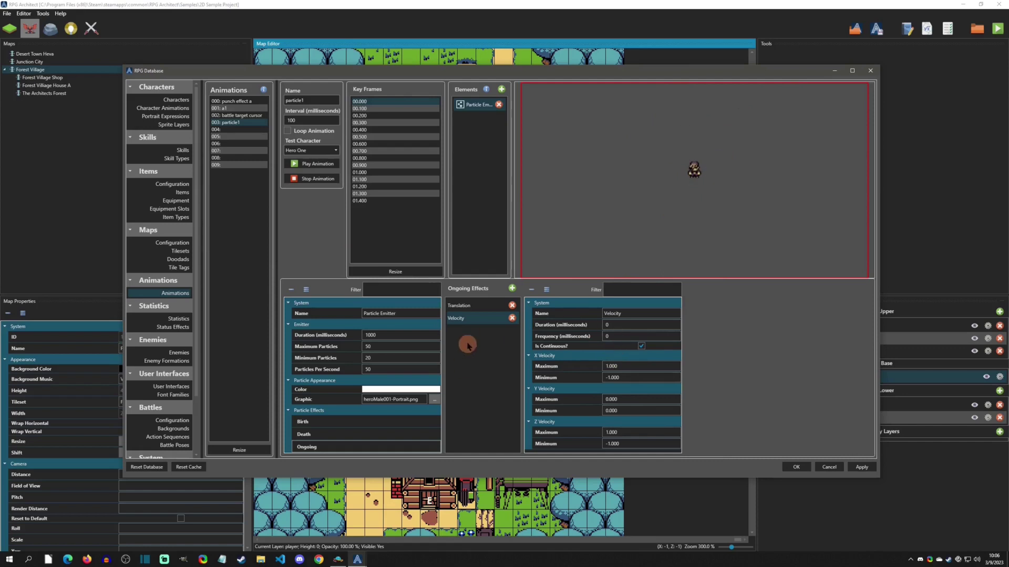
- Add a Scale effect to the emitter's Ongoing effects, open its settings and preview the animation
{"action": "left_click", "coordinate": [512, 289]}
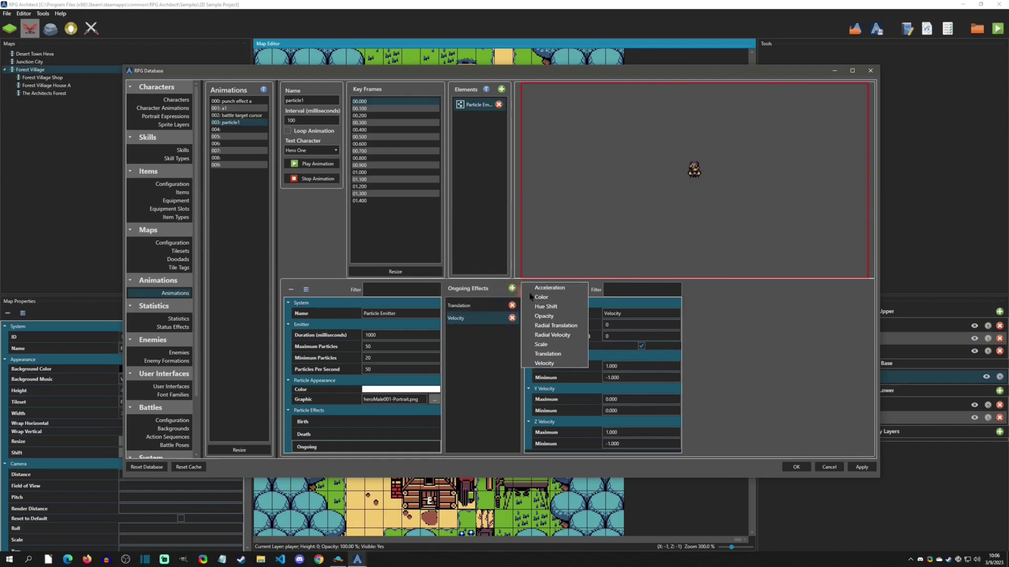
{"action": "left_click", "coordinate": [547, 346]}
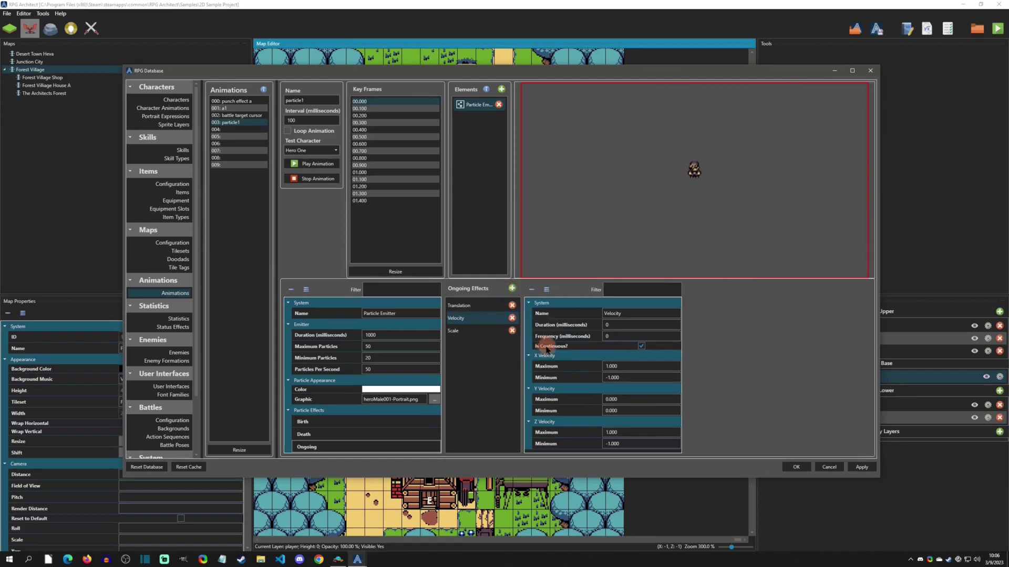
{"action": "left_click", "coordinate": [463, 331]}
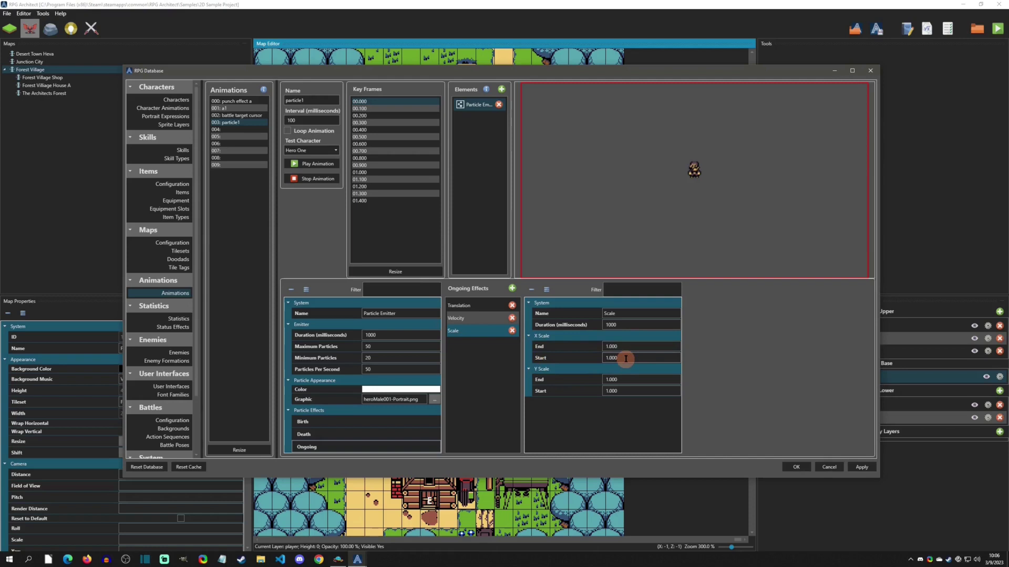
{"action": "left_click", "coordinate": [314, 164]}
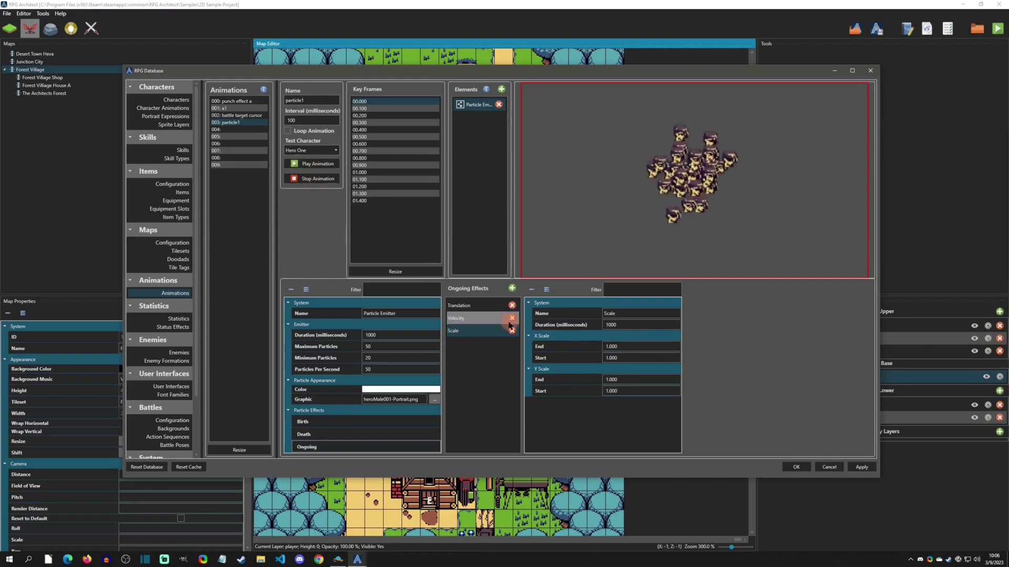
- Set the Scale effect's X and Y End values to 0.2
{"action": "left_click", "coordinate": [623, 349]}
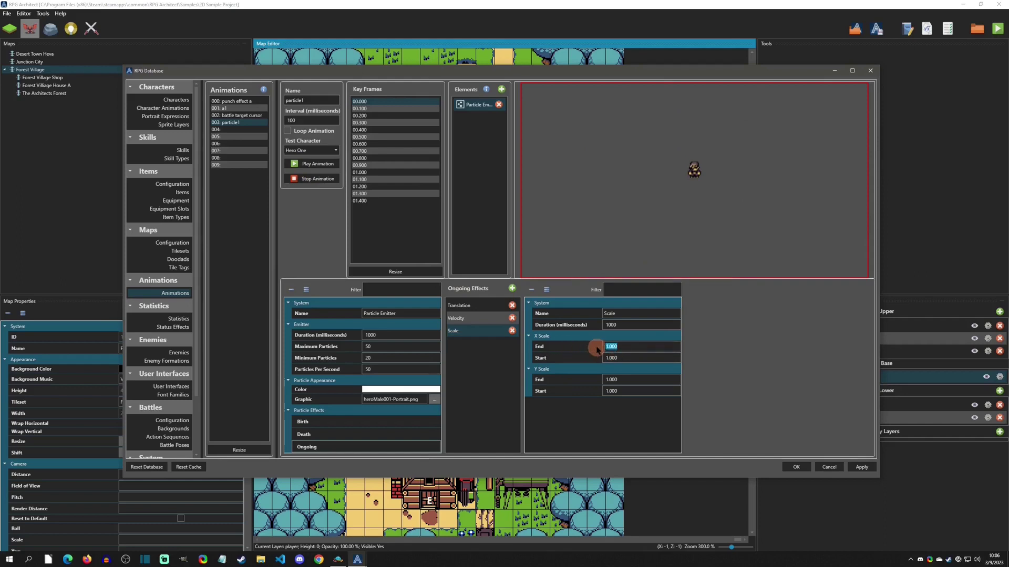
{"action": "left_click", "coordinate": [626, 379]}
{"action": "type", "text": ".2"}
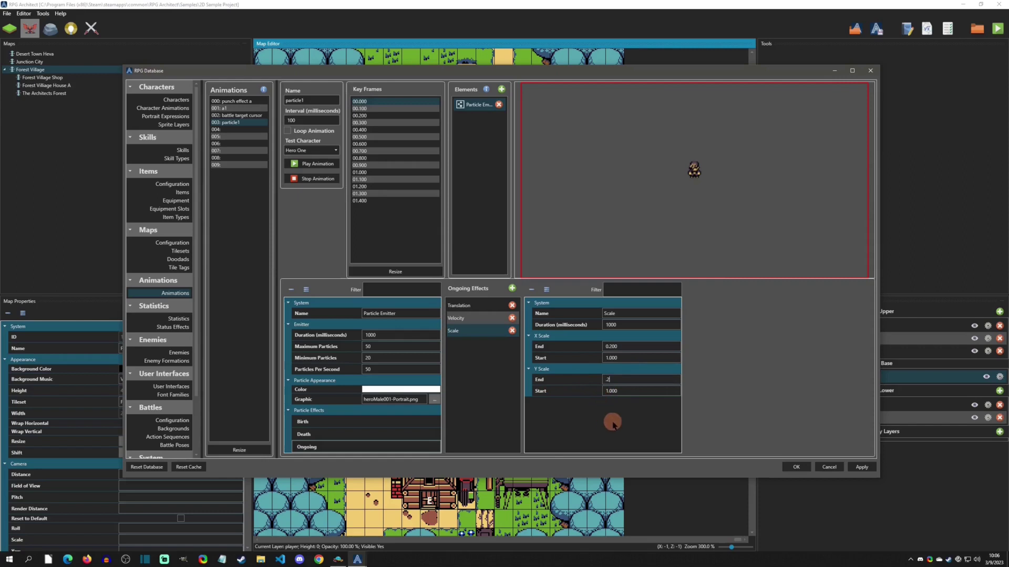
- Stop the running preview and replay the animation to check how the particles shrink with the new Scale values
{"action": "left_click", "coordinate": [314, 178]}
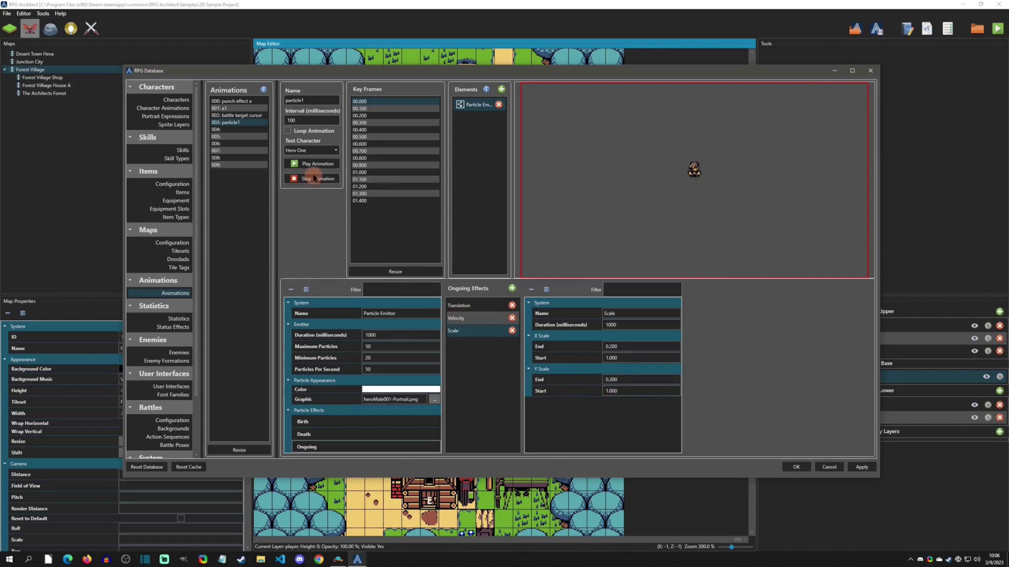
{"action": "left_click", "coordinate": [311, 165]}
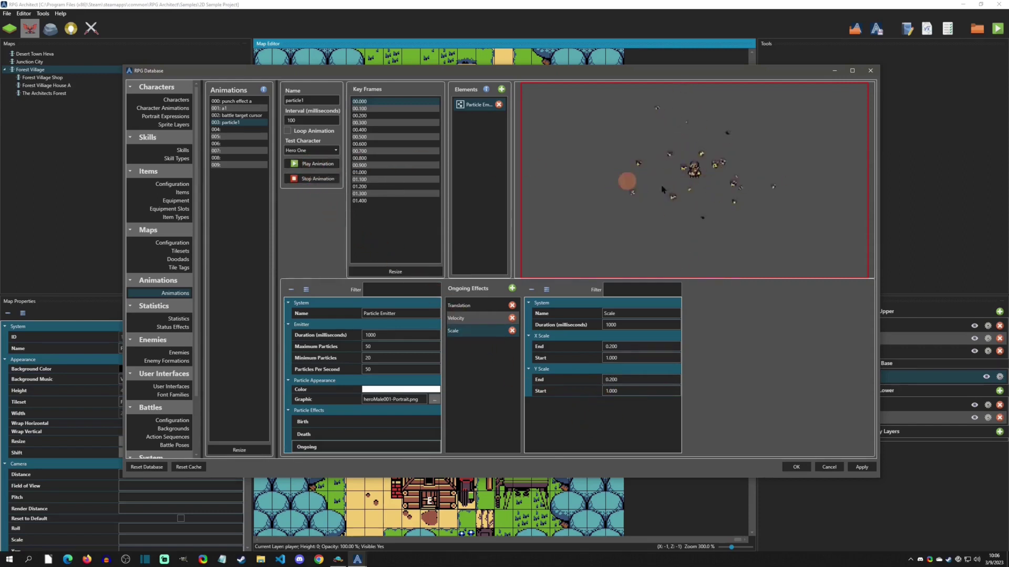
{"action": "left_click", "coordinate": [313, 164]}
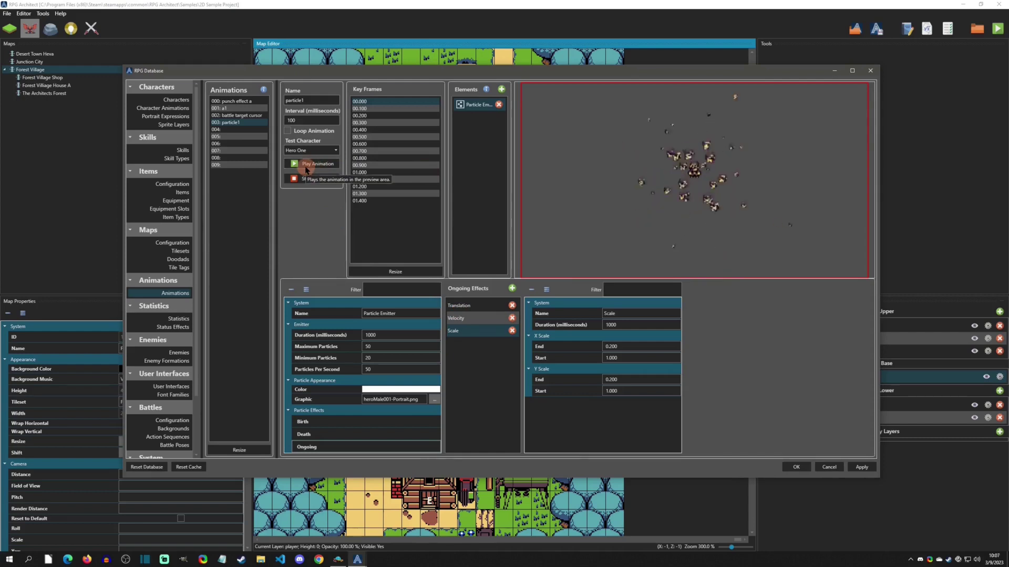
- Add a Hue Shift effect to the emitter's Ongoing effects and open its settings
{"action": "left_click", "coordinate": [511, 288]}
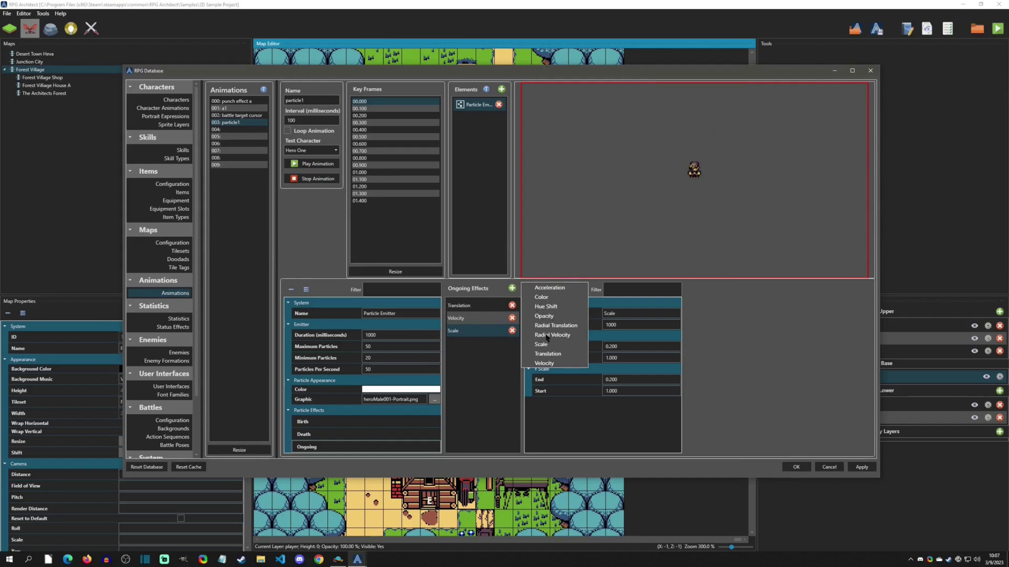
{"action": "left_click", "coordinate": [544, 307]}
{"action": "left_click", "coordinate": [475, 343]}
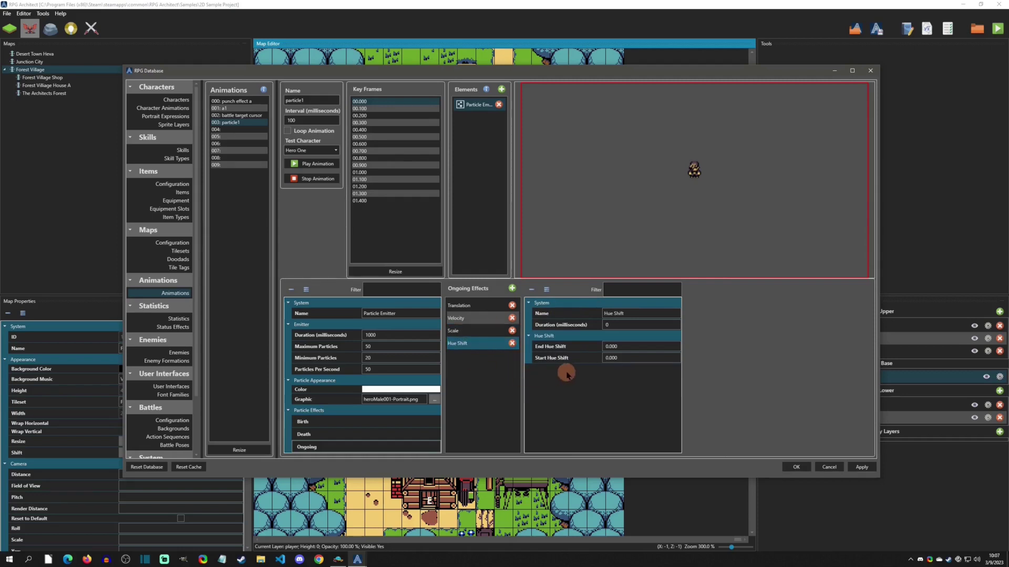
- Set the Hue Shift effect's duration to 1000 milliseconds and End Hue Shift to 1.5, and preview the animation
{"action": "left_click", "coordinate": [619, 324]}
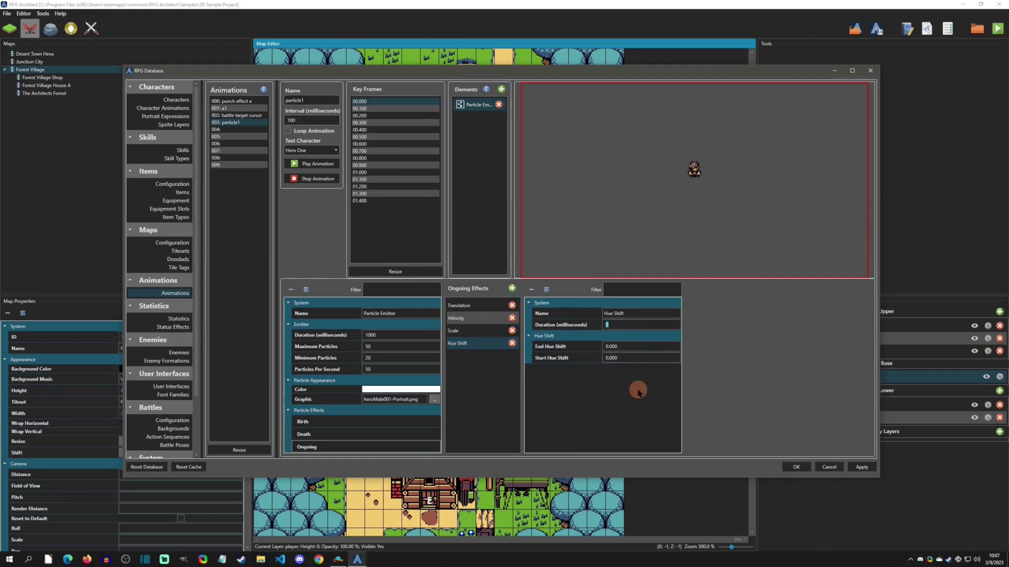
{"action": "type", "text": "1000"}
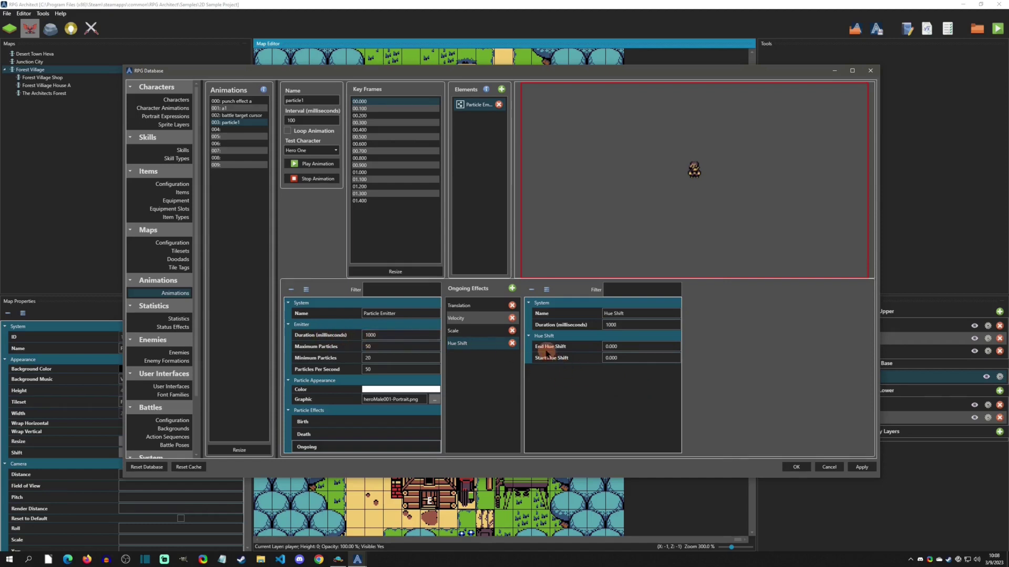
{"action": "left_click", "coordinate": [633, 346]}
{"action": "type", "text": "1.5"}
{"action": "left_click", "coordinate": [315, 164]}
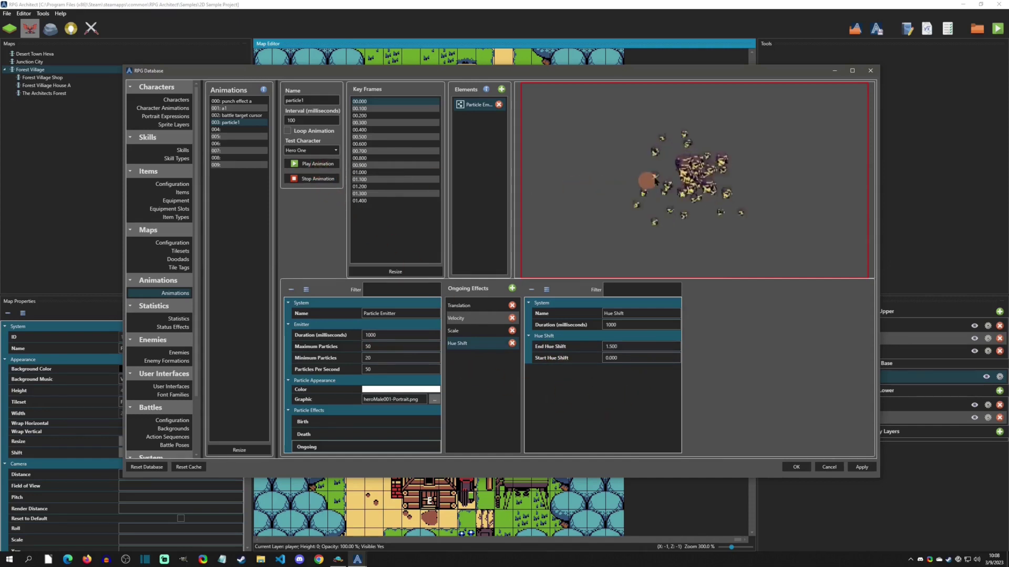
- Set End Hue Shift to 10 and preview the animation repeatedly to check the particles' colour change
{"action": "double_click", "coordinate": [628, 348]}
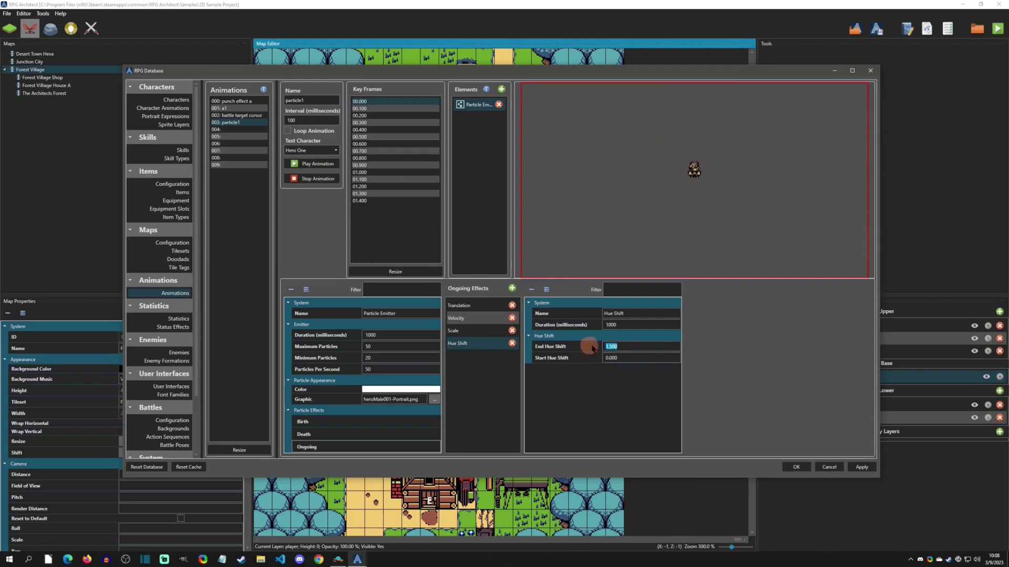
{"action": "type", "text": "010"}
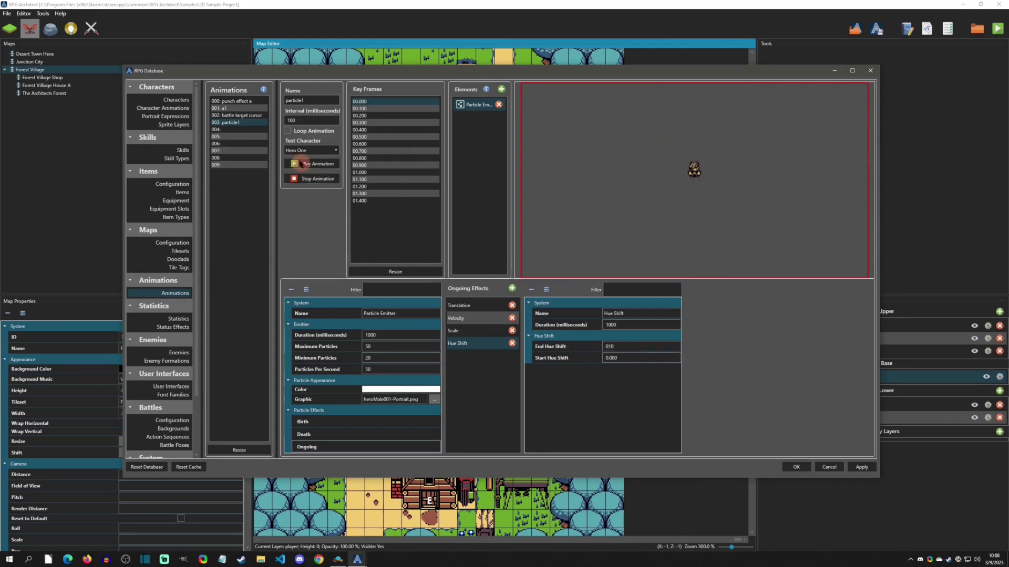
{"action": "left_click", "coordinate": [296, 163]}
{"action": "left_click", "coordinate": [339, 166]}
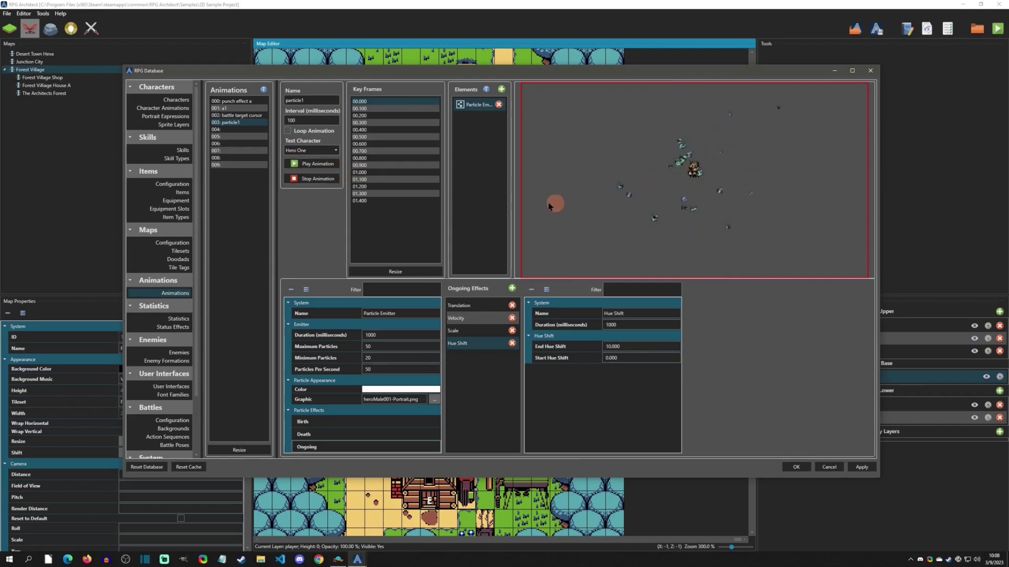
{"action": "left_click", "coordinate": [331, 182]}
{"action": "left_click", "coordinate": [303, 164]}
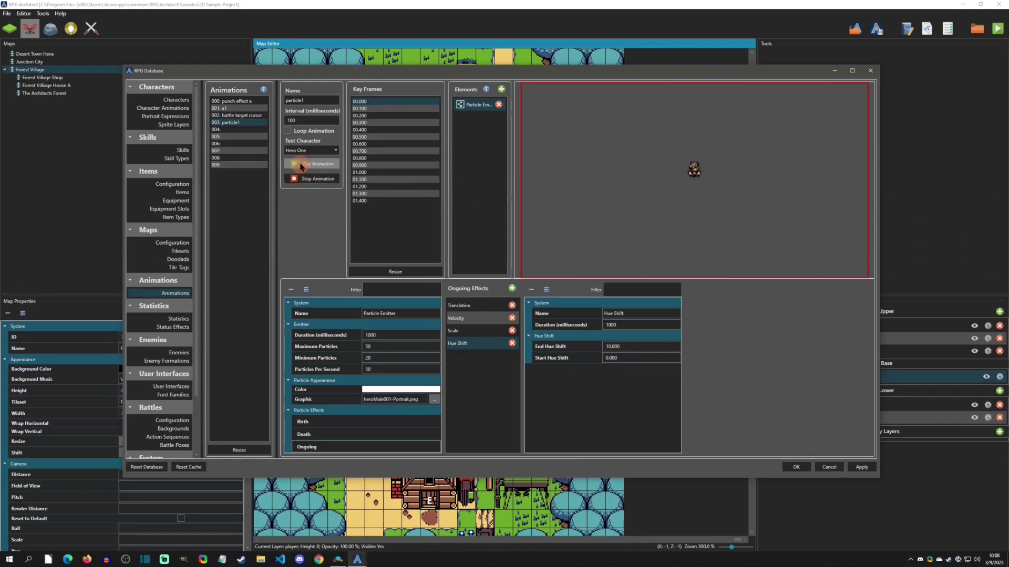
{"action": "left_click", "coordinate": [304, 165]}
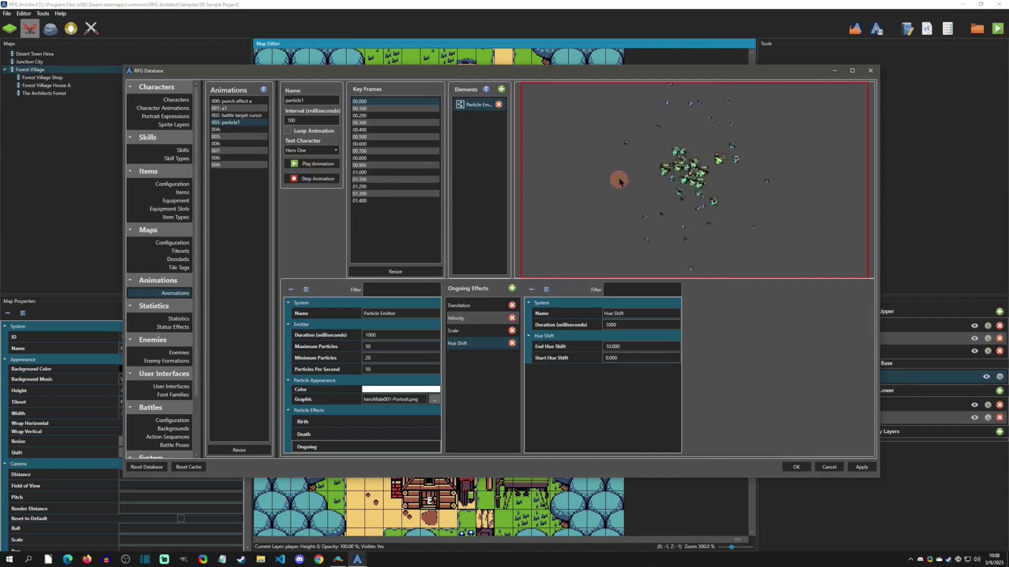
{"action": "left_click", "coordinate": [288, 168]}
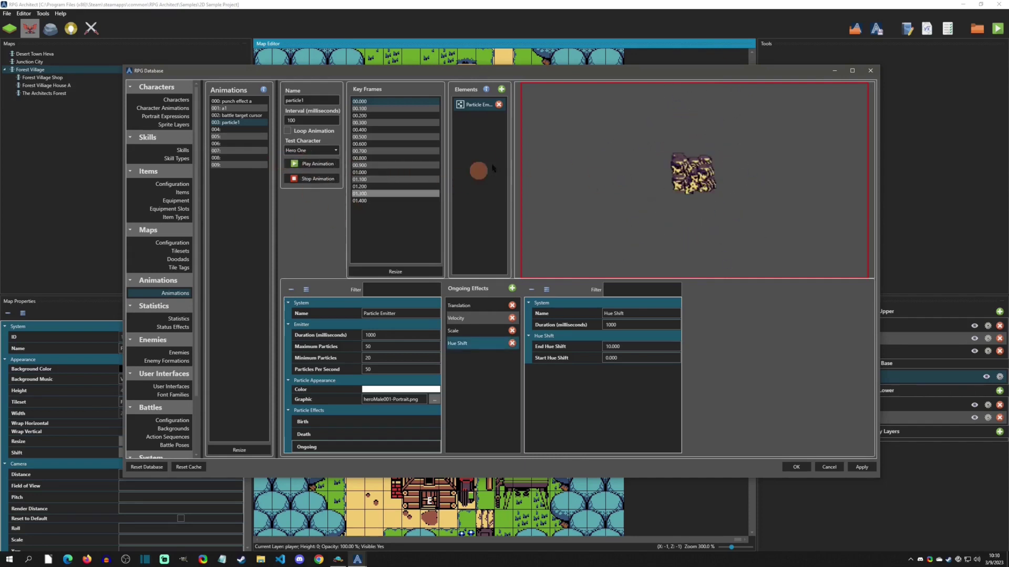
{"action": "left_click", "coordinate": [512, 288]}
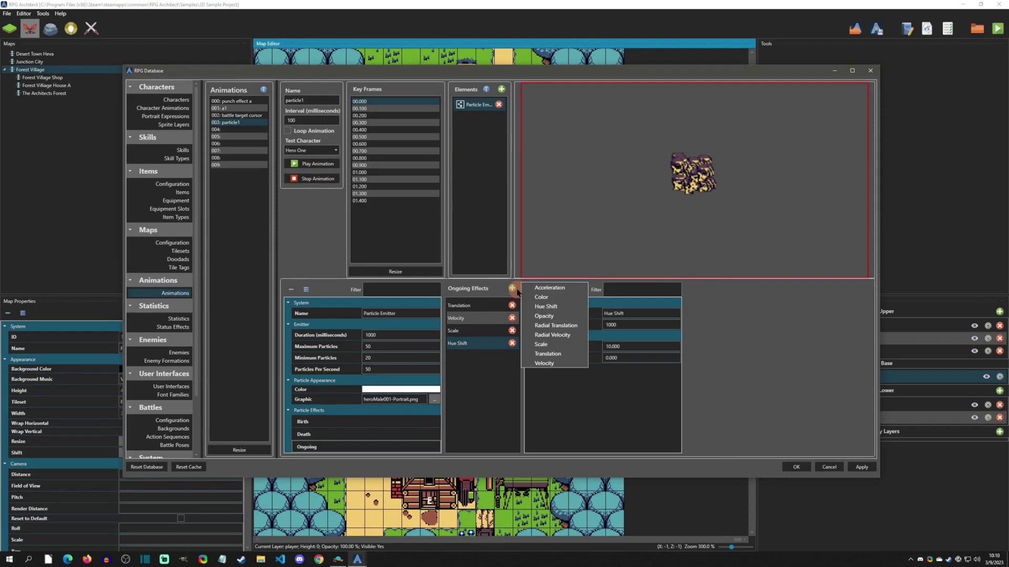
{"action": "left_click", "coordinate": [505, 367]}
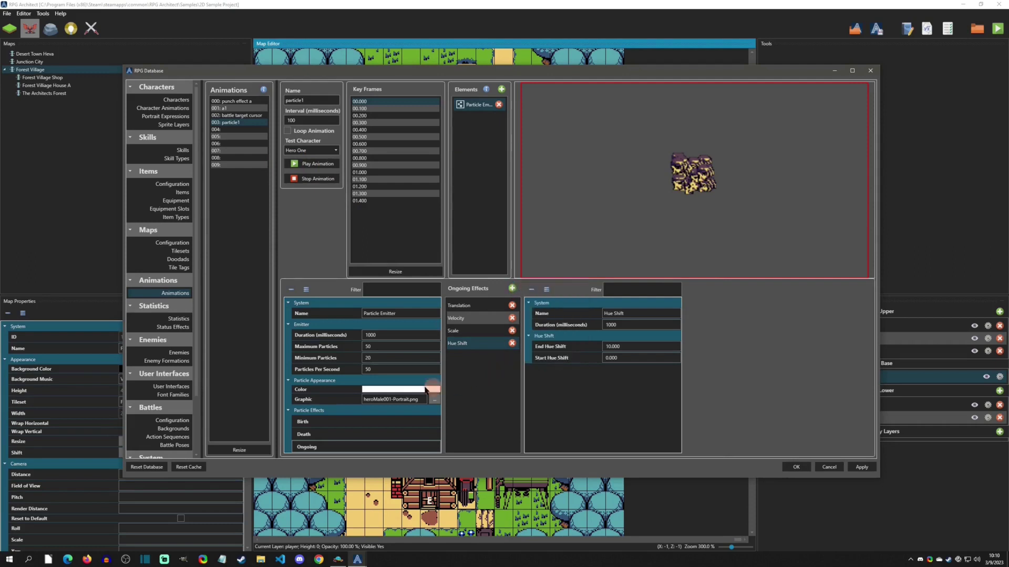
{"action": "left_click", "coordinate": [315, 423]}
{"action": "left_click", "coordinate": [314, 434]}
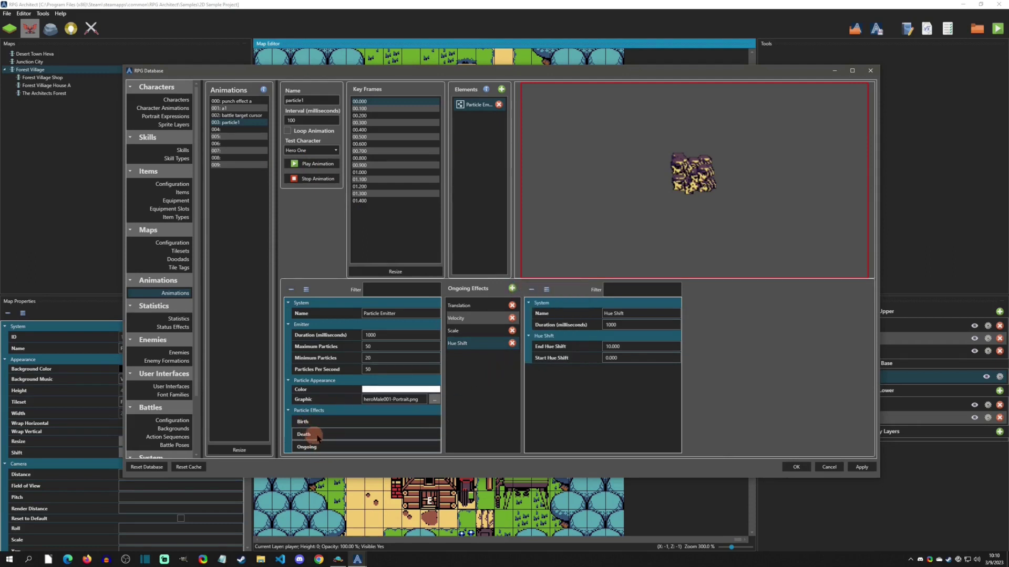
{"action": "left_click", "coordinate": [314, 447]}
{"action": "left_click", "coordinate": [543, 384]}
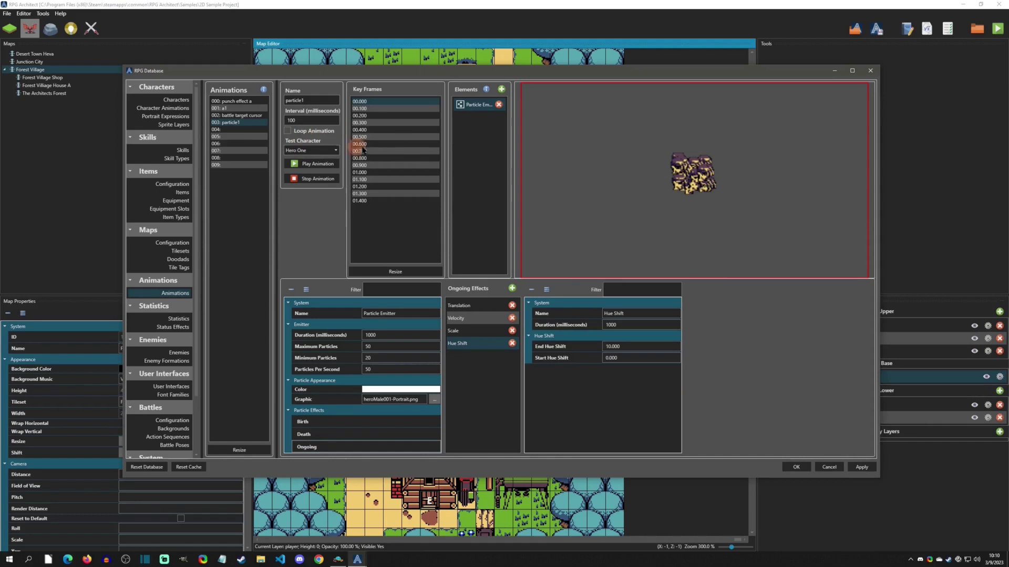
- Turn on animation looping and set the Scale effect's X and Y End values to 2
{"action": "left_click", "coordinate": [287, 131]}
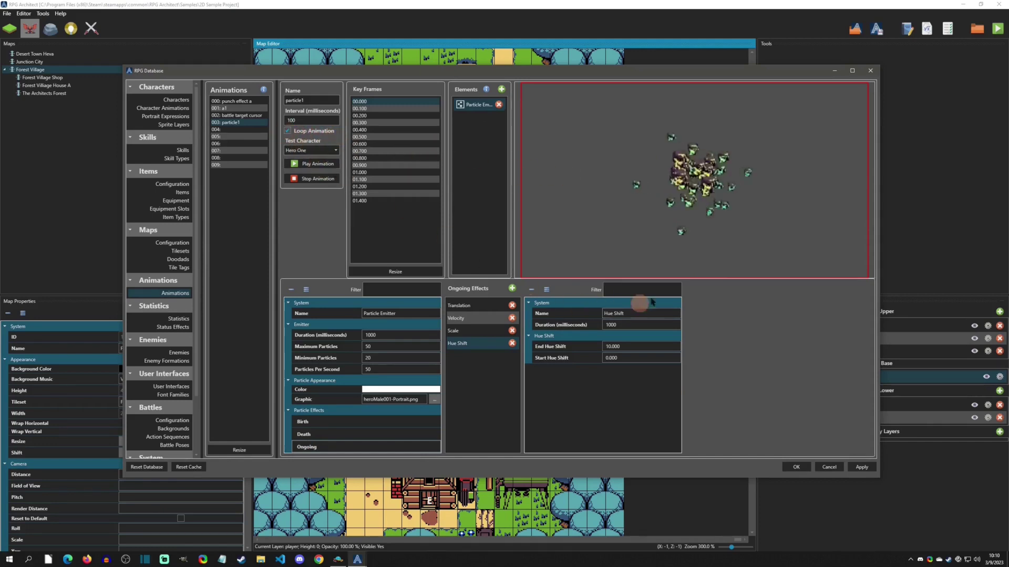
{"action": "left_click", "coordinate": [462, 331]}
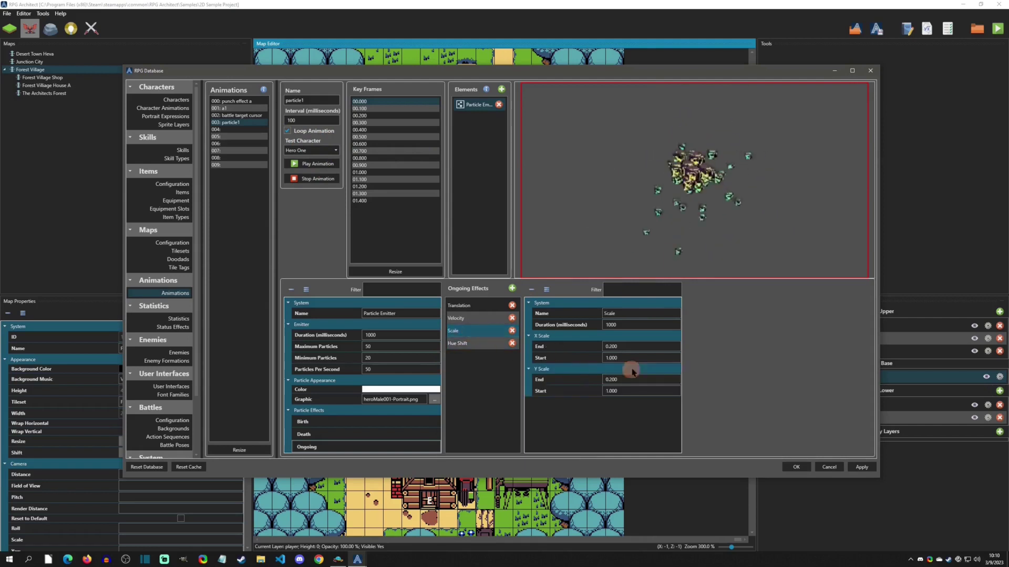
{"action": "left_click", "coordinate": [624, 346]}
{"action": "type", "text": "2"}
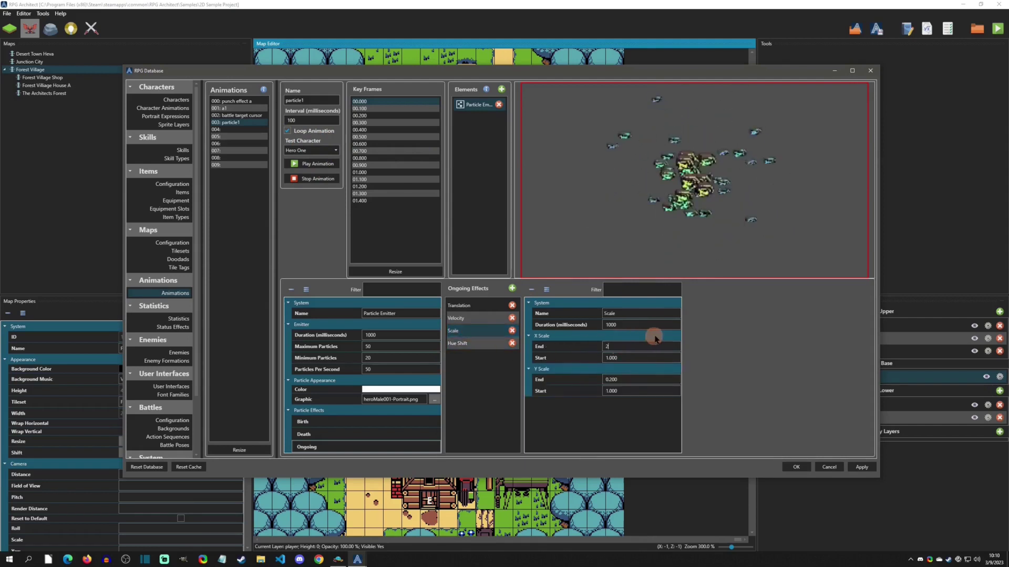
{"action": "left_click", "coordinate": [623, 381]}
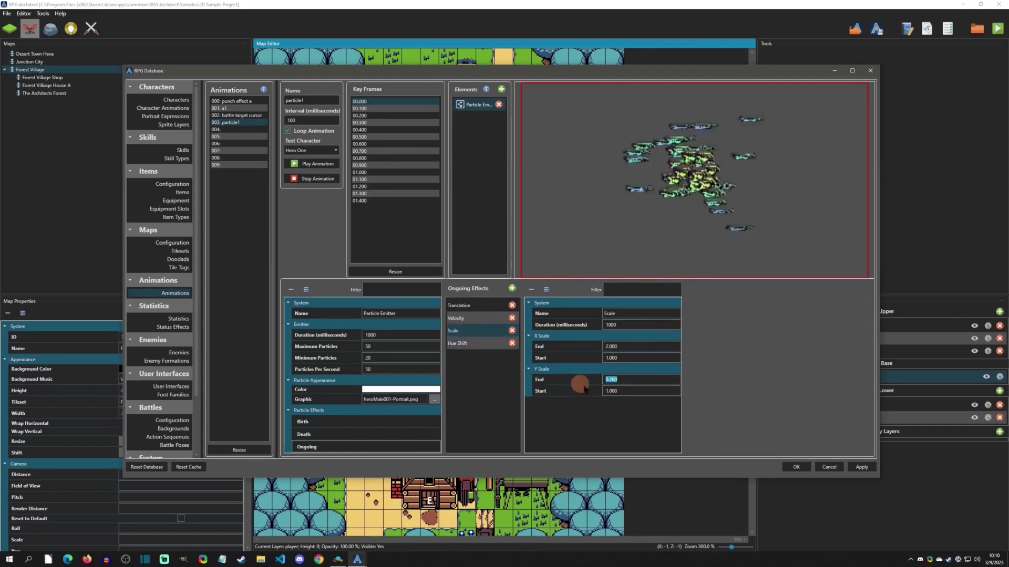
{"action": "type", "text": "2"}
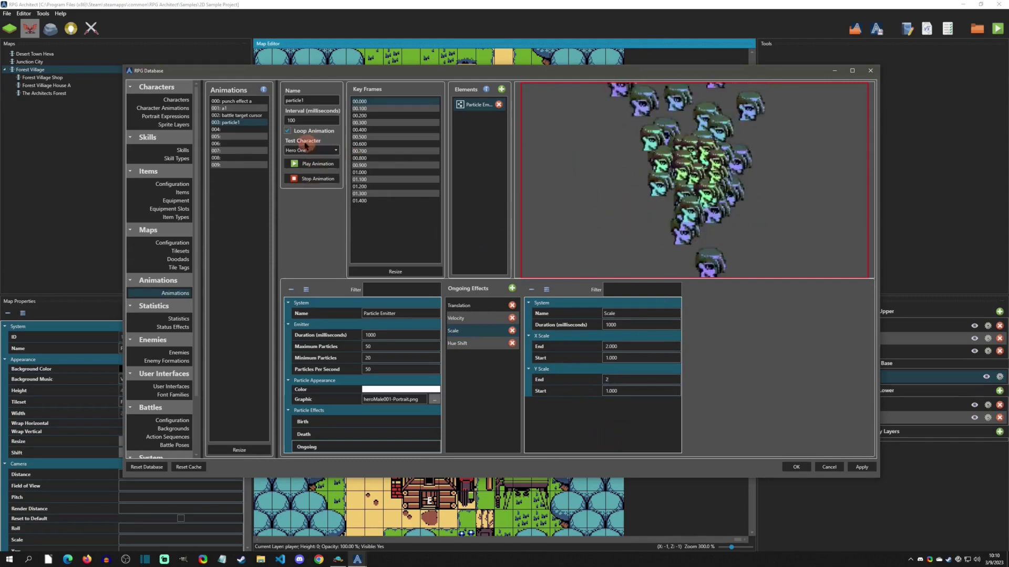
- Set the Scale effect's X and Y End values back to 0.2 and turn off animation looping
{"action": "left_click", "coordinate": [606, 348]}
{"action": "type", "text": "0.2"}
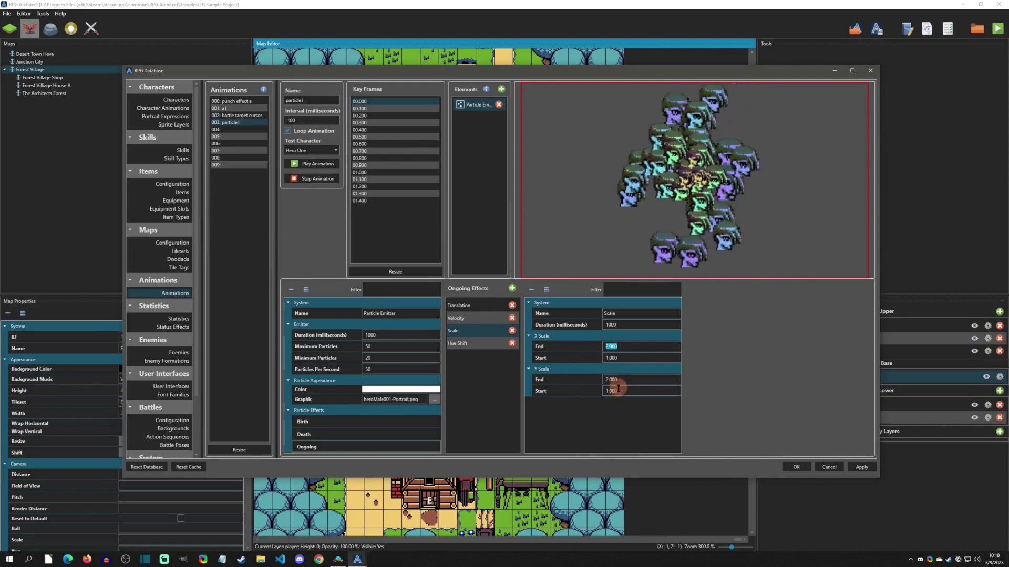
{"action": "left_click", "coordinate": [614, 381]}
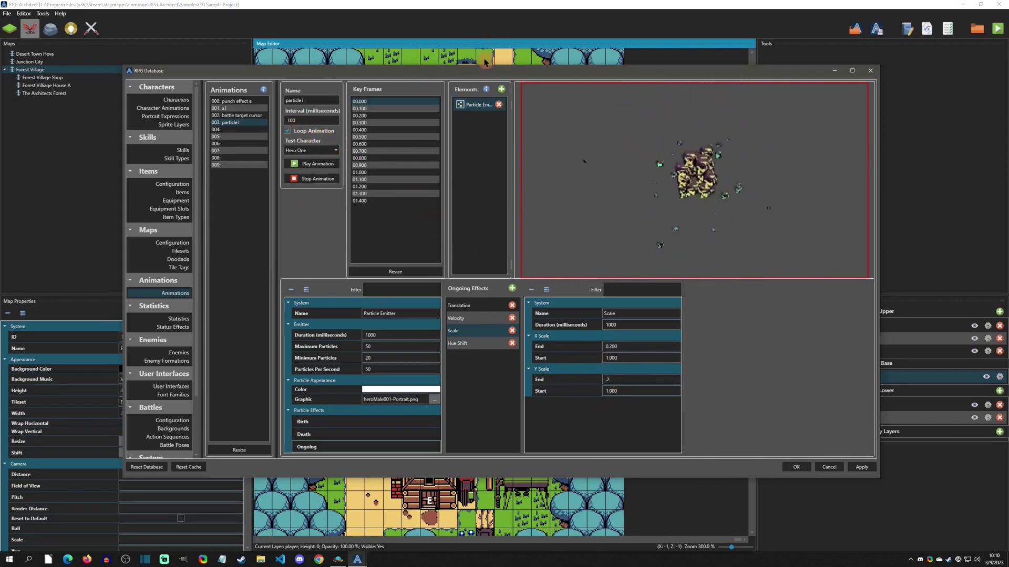
{"action": "left_click", "coordinate": [288, 132]}
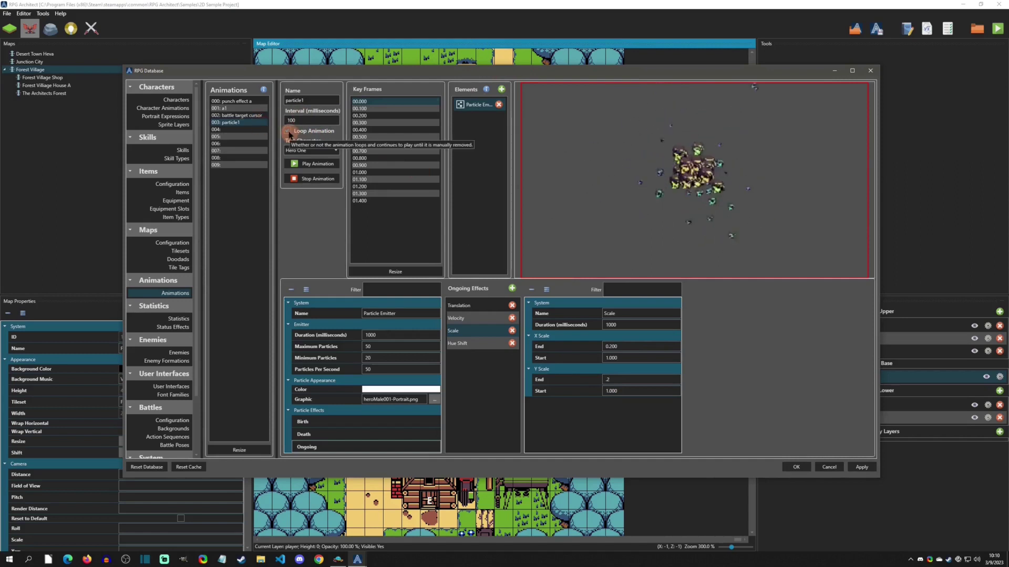
{"action": "left_click", "coordinate": [340, 131]}
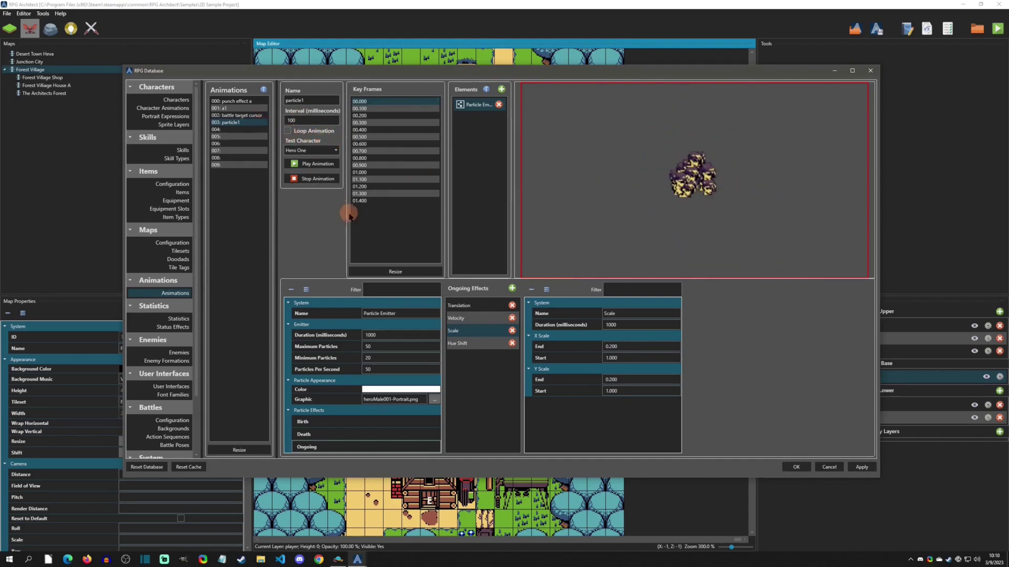
- Preview the particle1 animation once more, accept the database changes and return to the map
{"action": "left_click", "coordinate": [295, 164]}
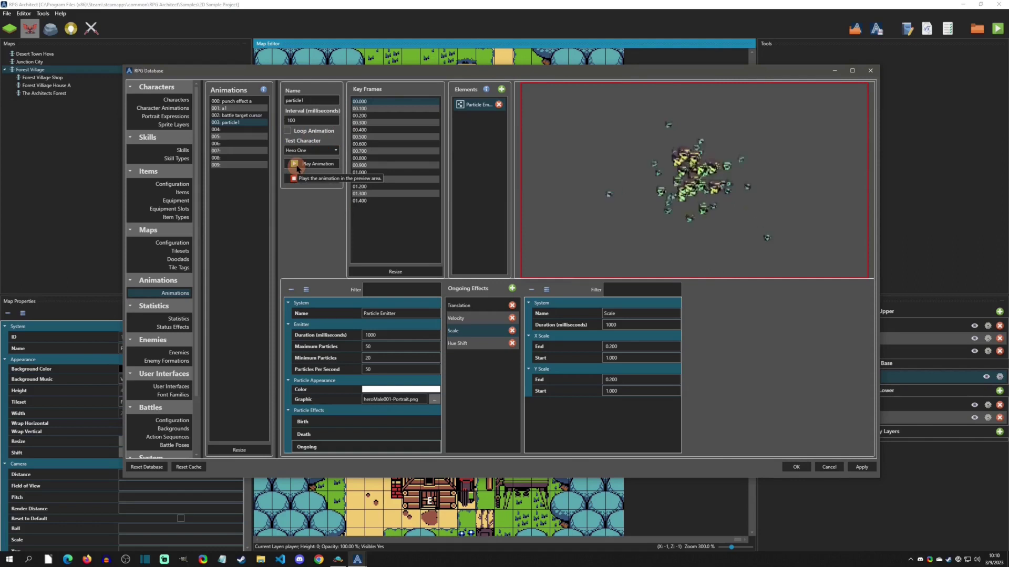
{"action": "left_click", "coordinate": [791, 468]}
{"action": "left_click", "coordinate": [400, 279]}
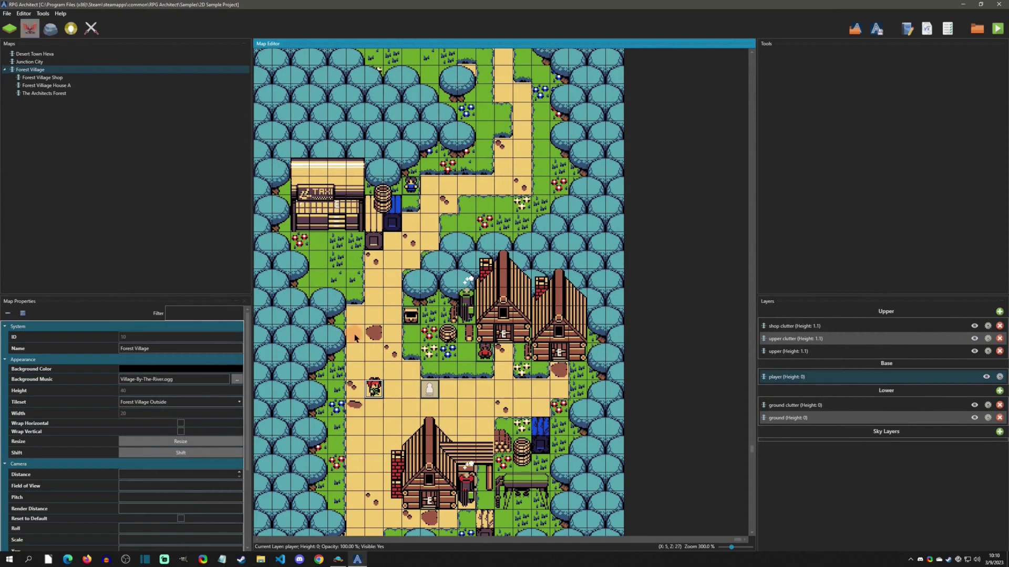
- Open the HUD Message entity on the Forest Village map for editing, with its empty script ready for commands
{"action": "double_click", "coordinate": [373, 388]}
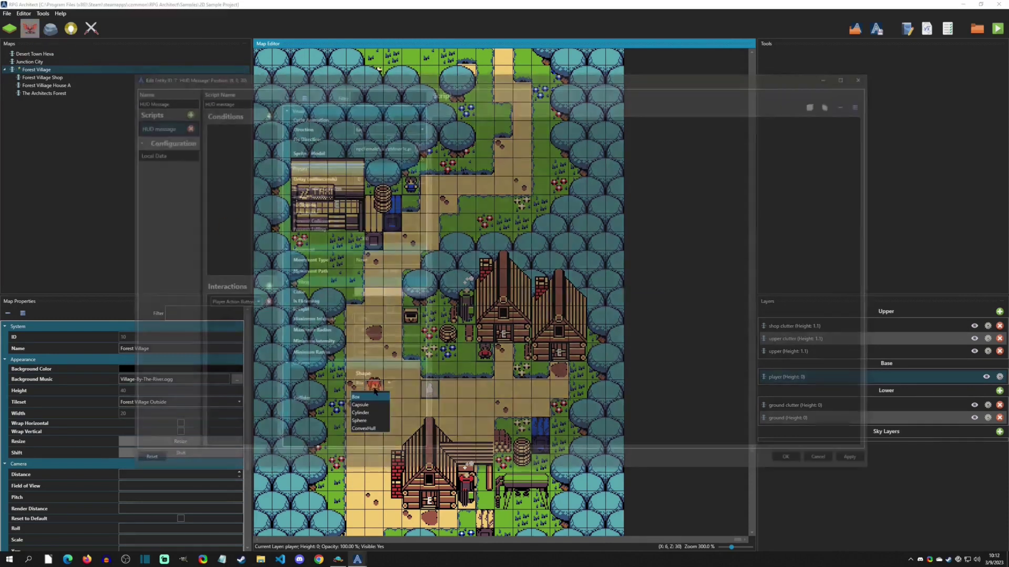
{"action": "left_click", "coordinate": [177, 105]}
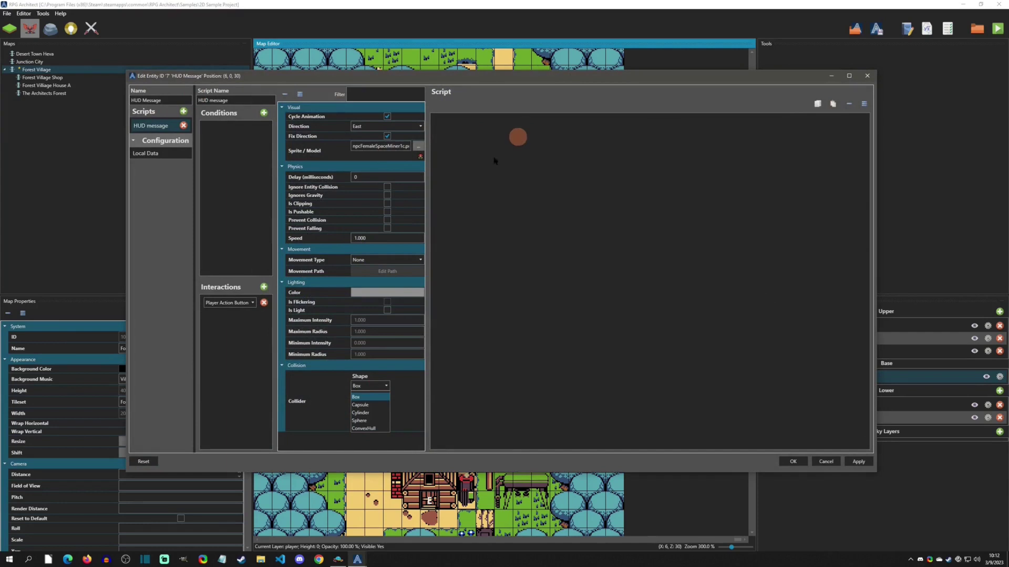
{"action": "left_click", "coordinate": [546, 134]}
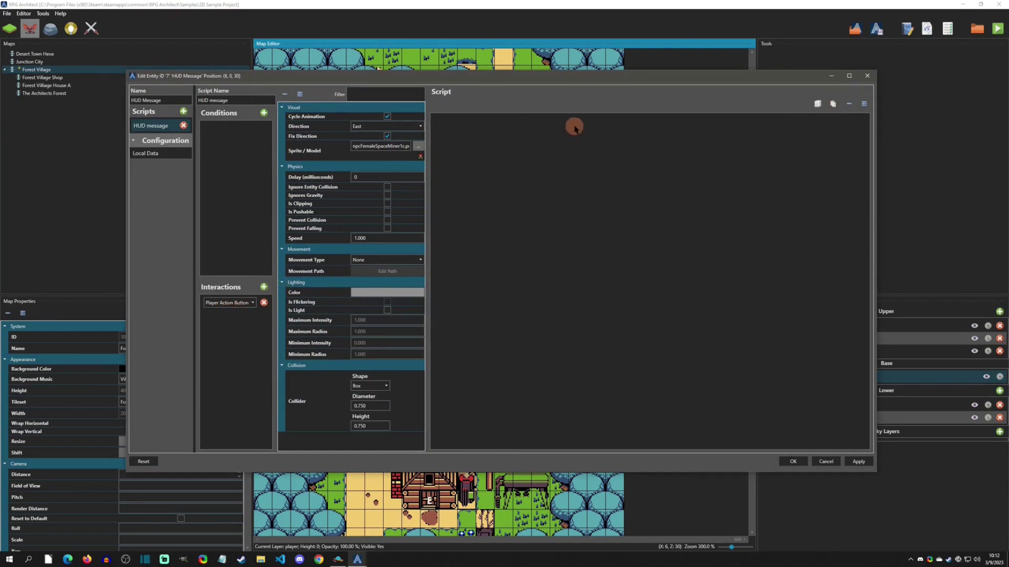
- Add a Play Animation command to the HUD message script and set its target to Party
{"action": "right_click", "coordinate": [568, 125]}
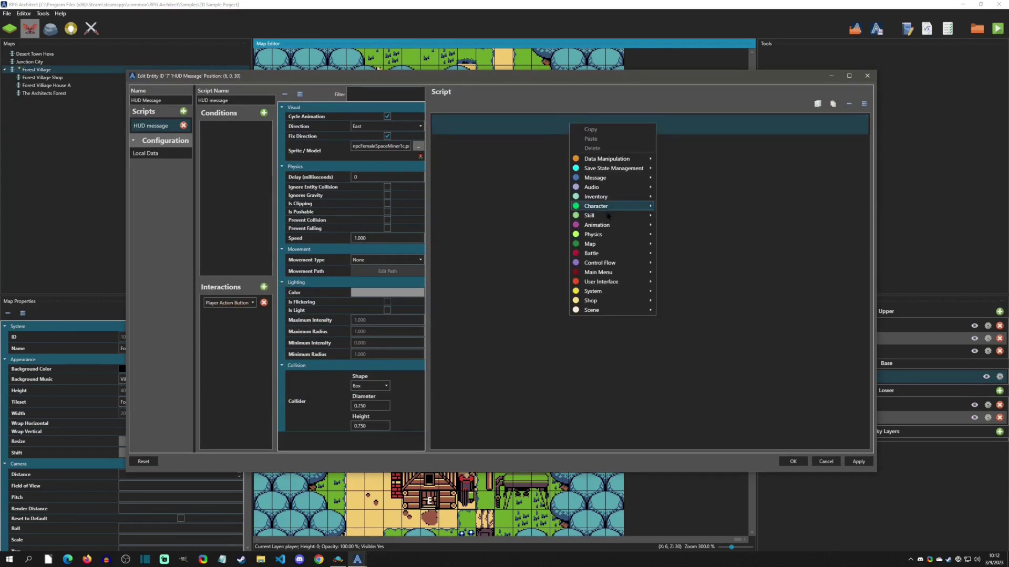
{"action": "mouse_move", "coordinate": [612, 227]}
{"action": "left_click", "coordinate": [677, 226]}
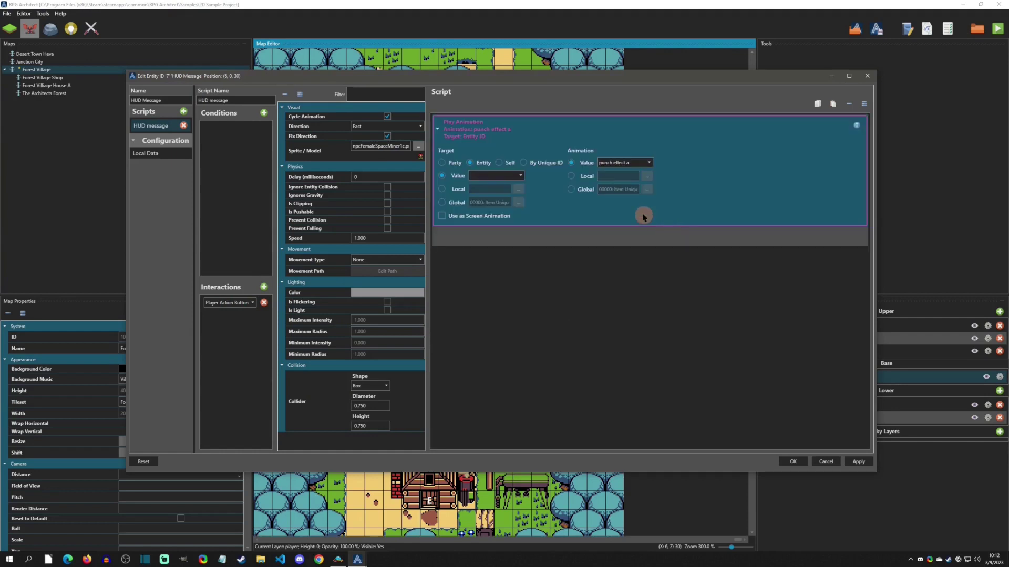
{"action": "left_click", "coordinate": [443, 167]}
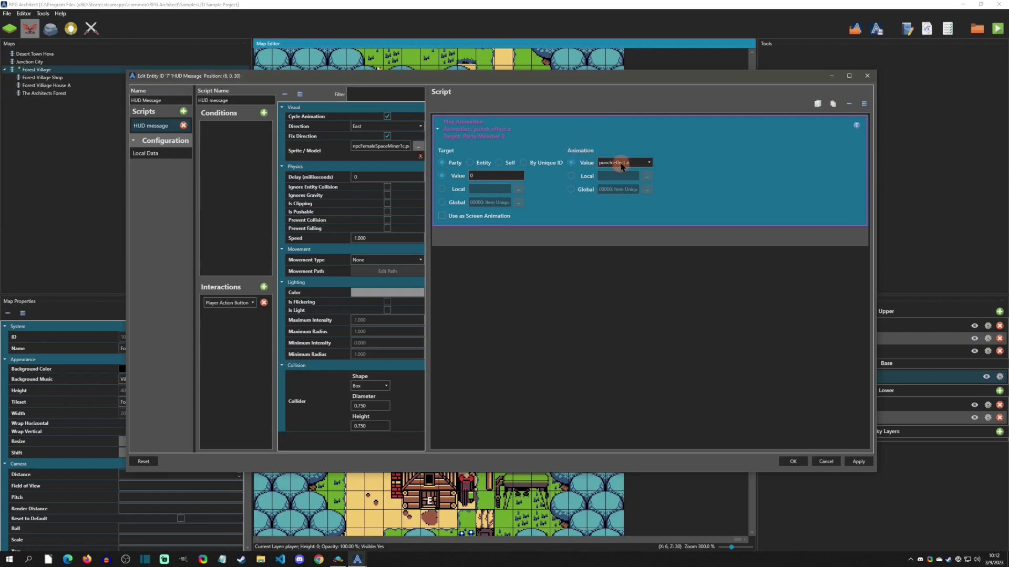
- Choose particle1 as the animation of the Play Animation command and accept the HUD Message entity's changes
{"action": "left_click", "coordinate": [622, 162]}
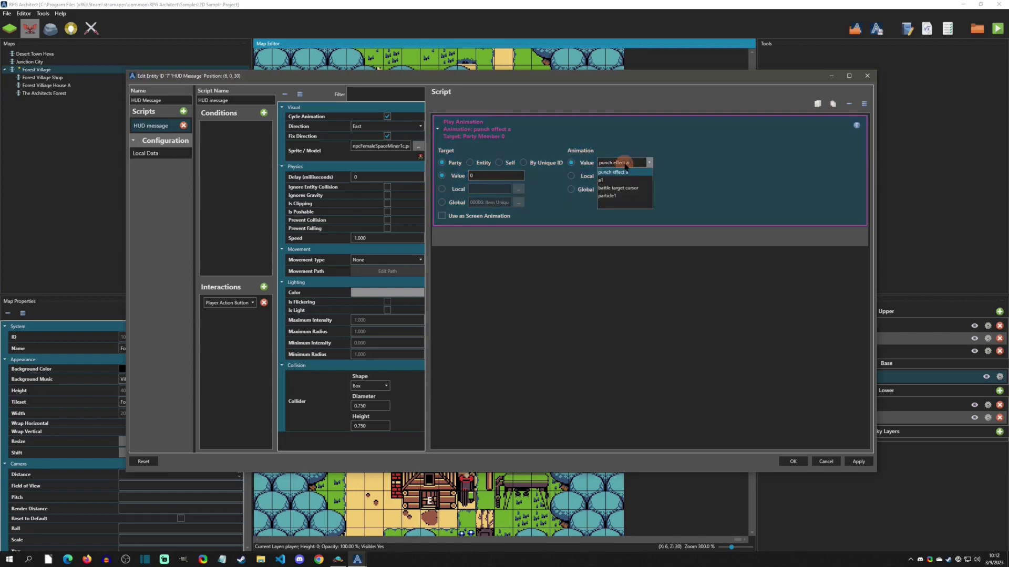
{"action": "left_click", "coordinate": [612, 196]}
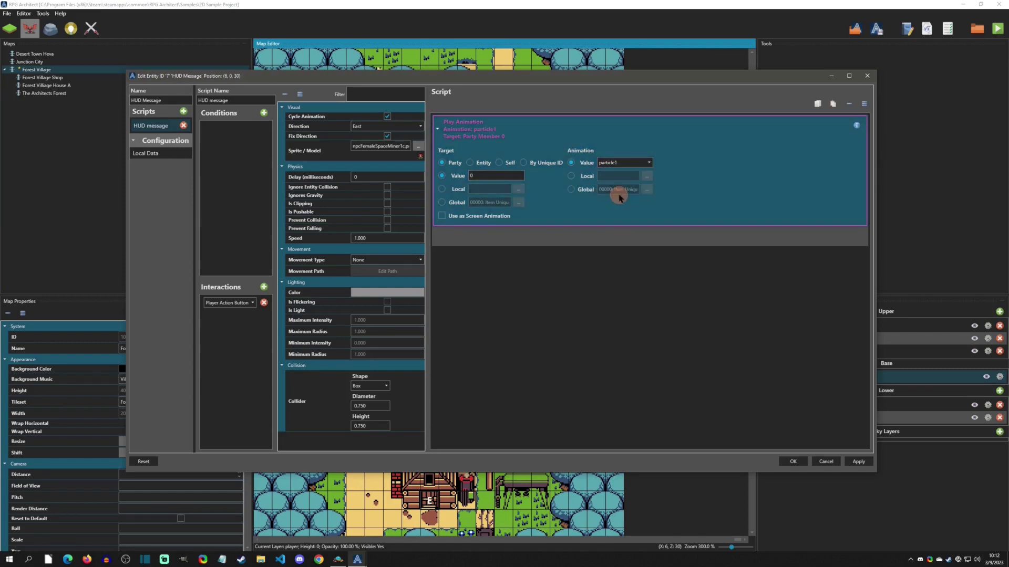
{"action": "left_click", "coordinate": [793, 461]}
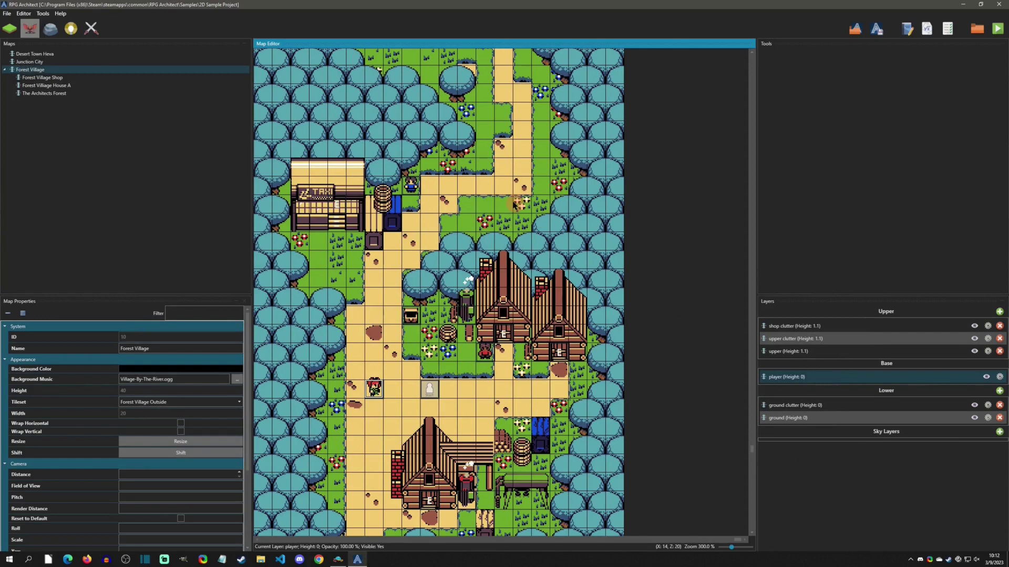
- Playtest the game, walk to the HUD Message character to trigger the particle1 animation and move the player around Forest Village while it plays
{"action": "key", "text": "F5"}
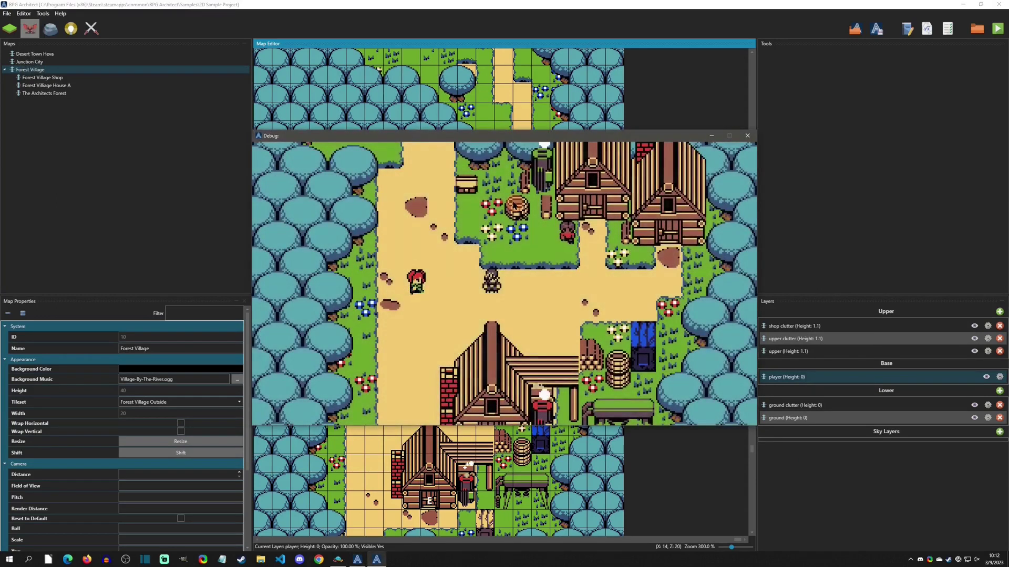
{"action": "key", "text": "Left"}
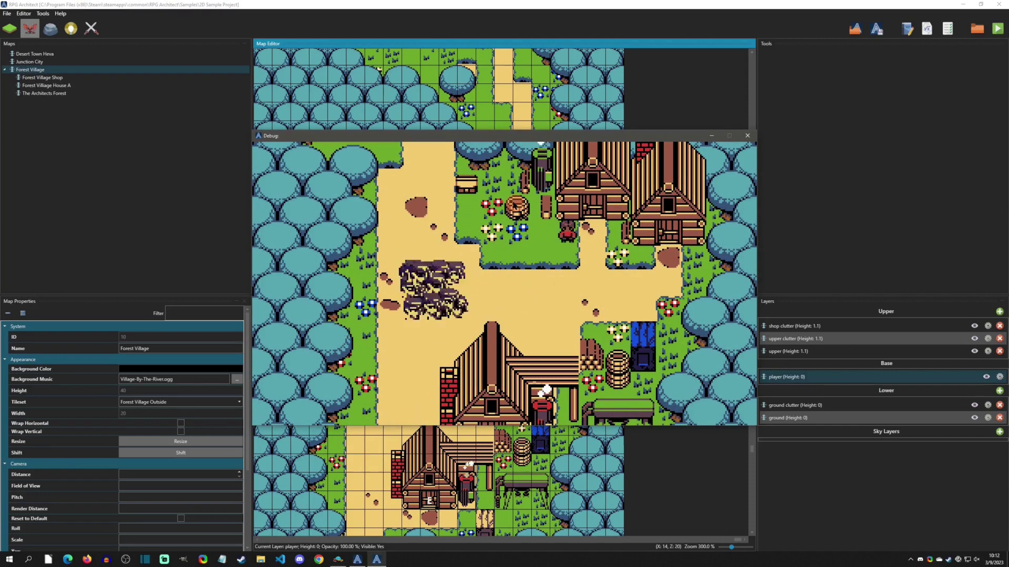
{"action": "key", "text": "Right"}
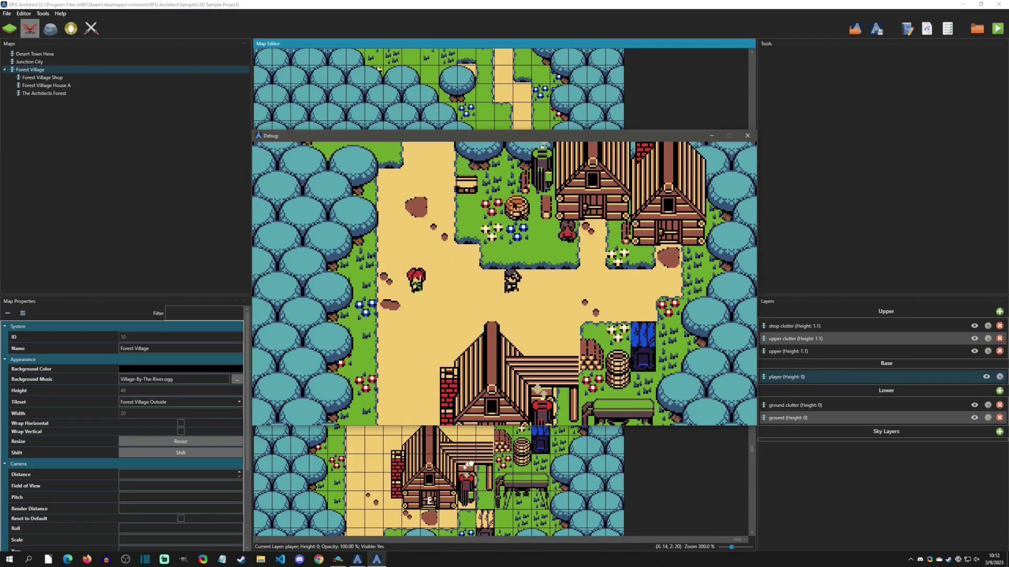
{"action": "key", "text": "Up"}
{"action": "key", "text": "Down"}
{"action": "key", "text": "Left"}
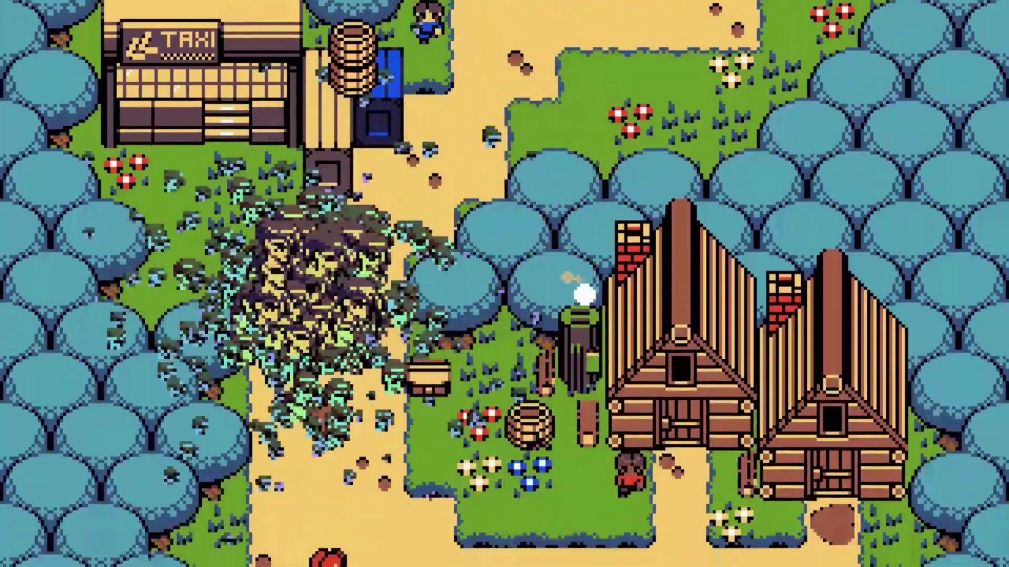
{"action": "key", "text": "Down"}
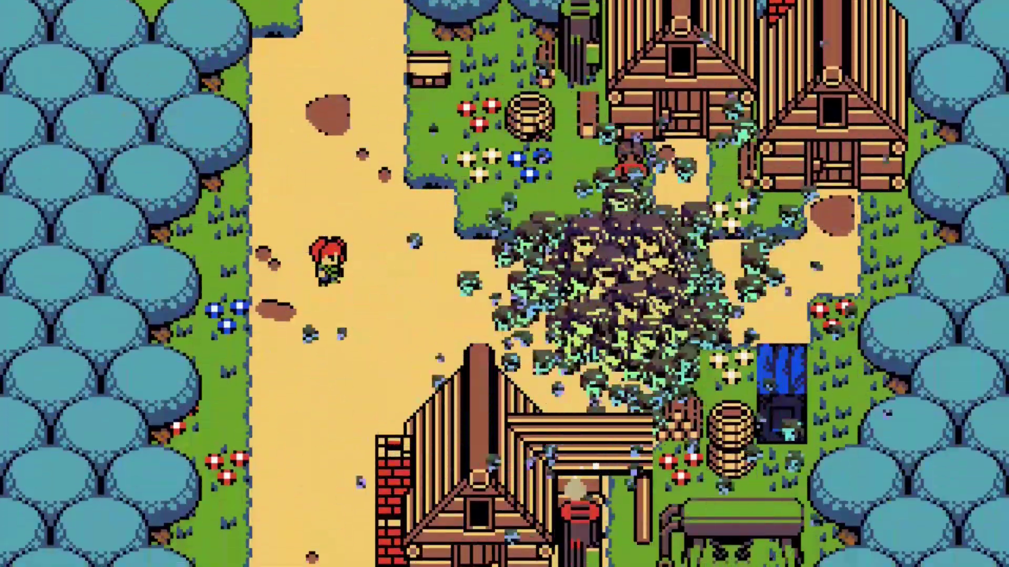